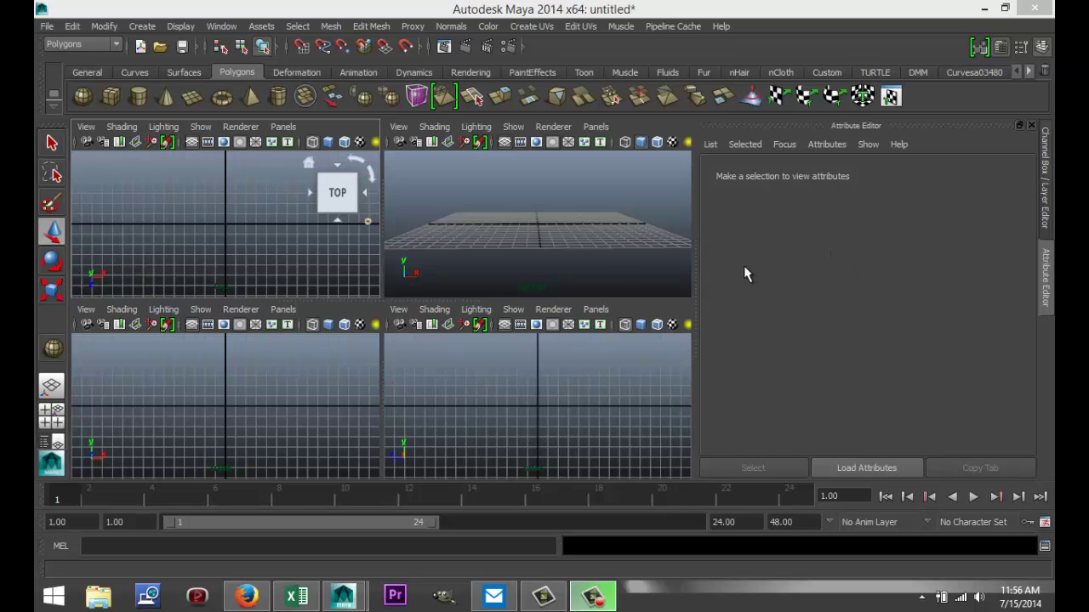
# Step: Create a polygon sphere centred near the grid origin in the perspective view
pyautogui.click(601, 271)
pyautogui.press('space')
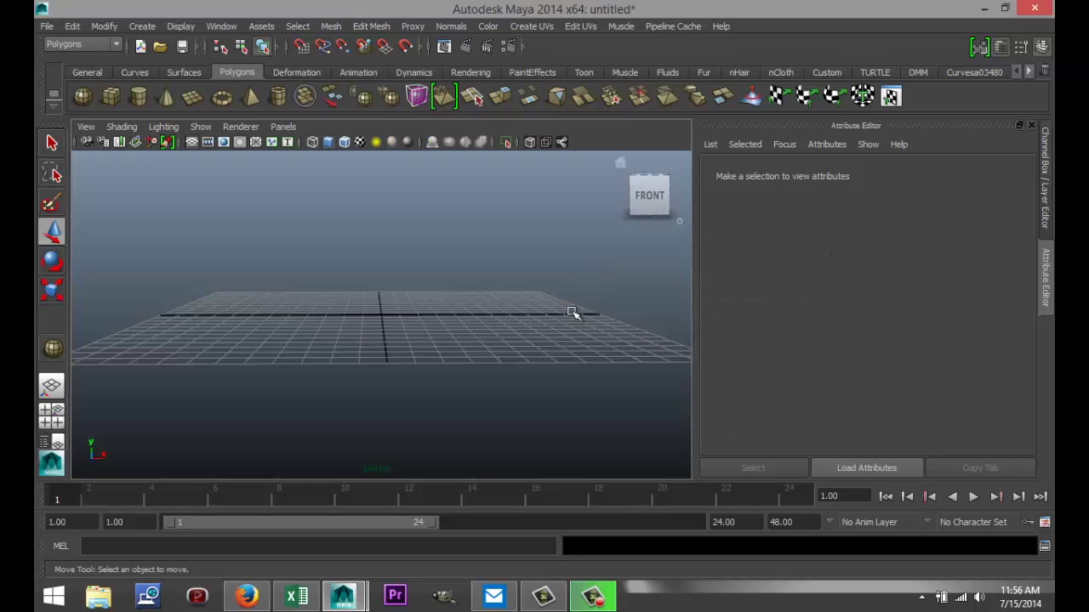
pyautogui.keyDown('alt'); pyautogui.moveTo(530, 272); pyautogui.dragTo(494, 288); pyautogui.keyUp('alt')
pyautogui.scroll(-1, 494, 289)
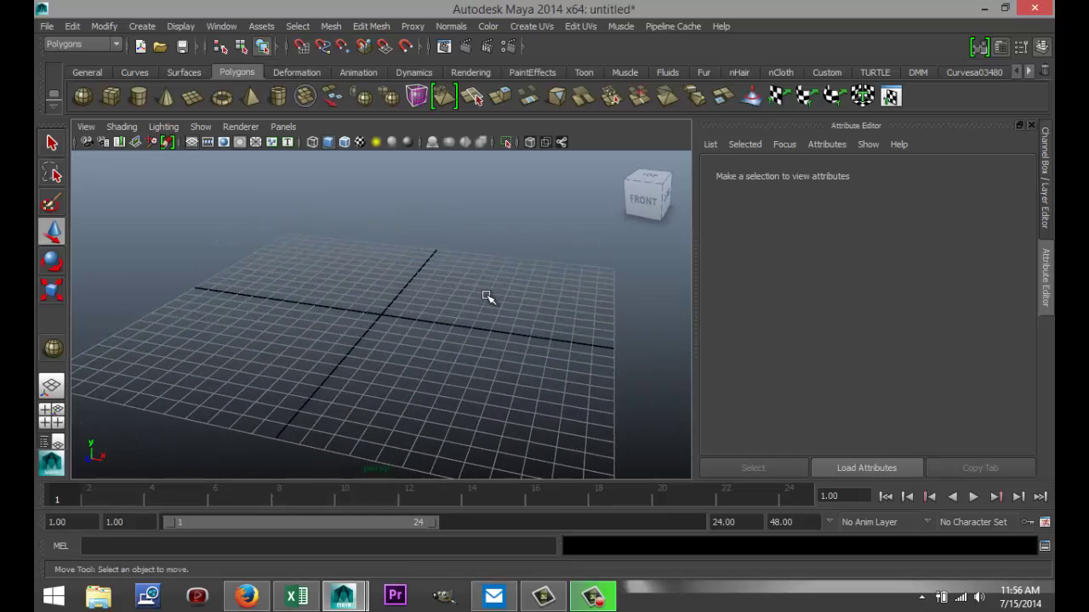
pyautogui.scroll(-2, 487, 297)
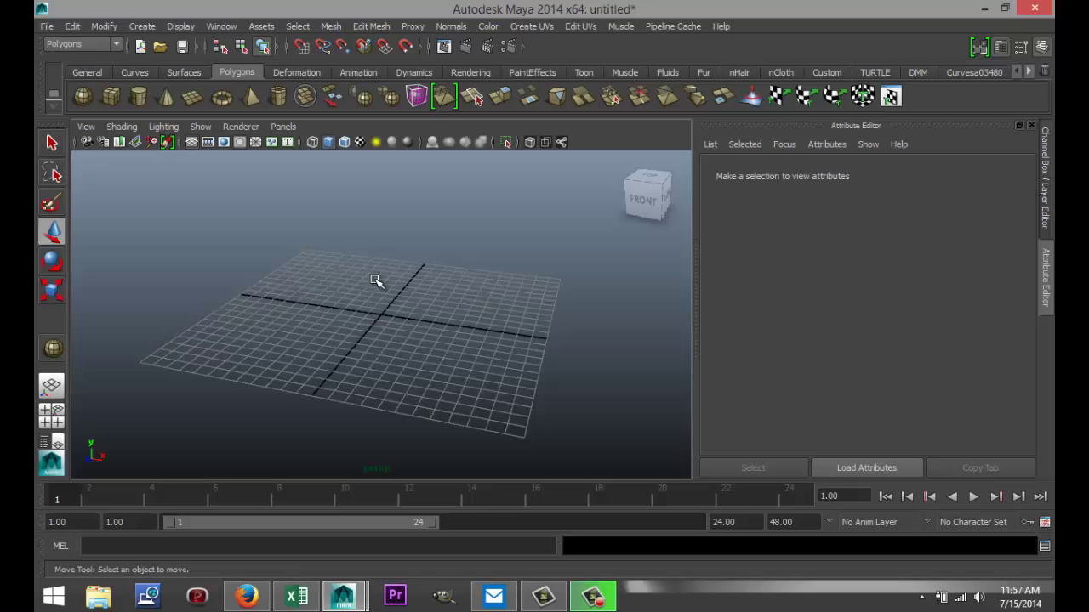
pyautogui.keyDown('alt'); pyautogui.moveTo(384, 326); pyautogui.dragTo(406, 338); pyautogui.keyUp('alt')
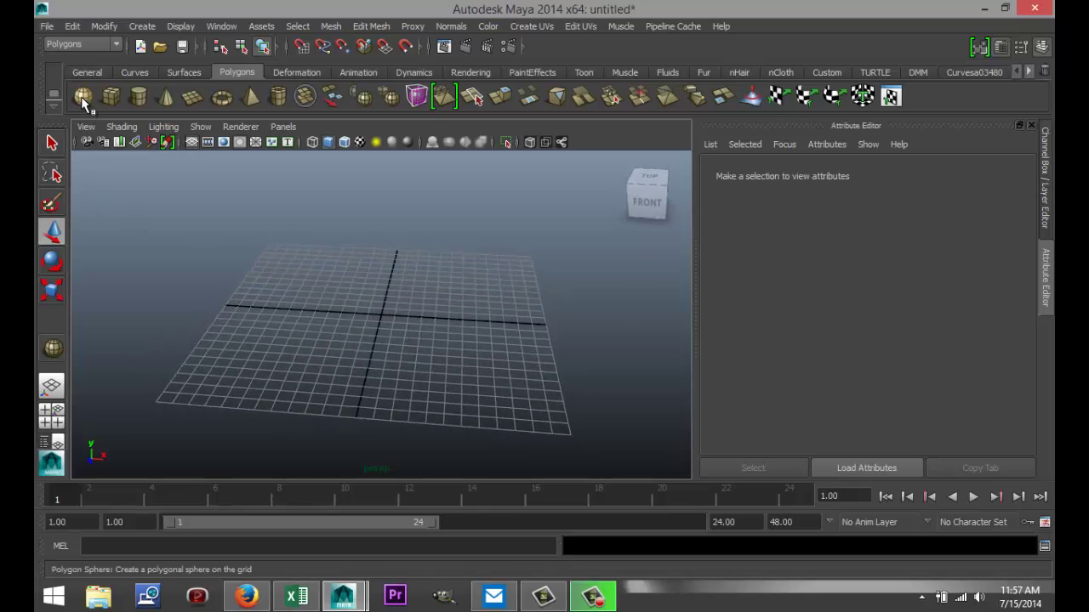
pyautogui.click(83, 98)
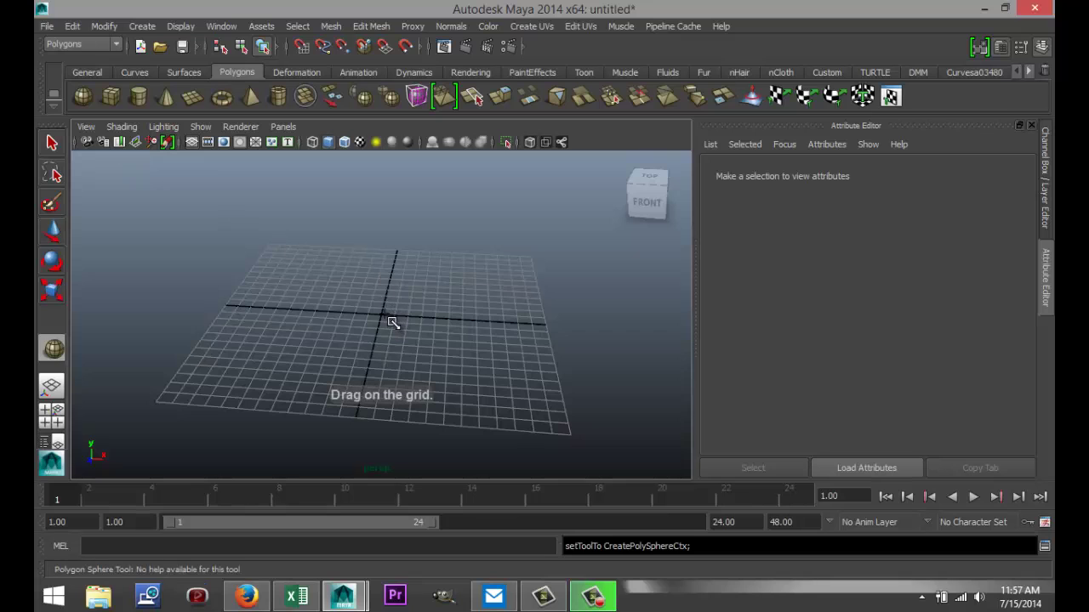
pyautogui.moveTo(391, 322); pyautogui.dragTo(460, 316)
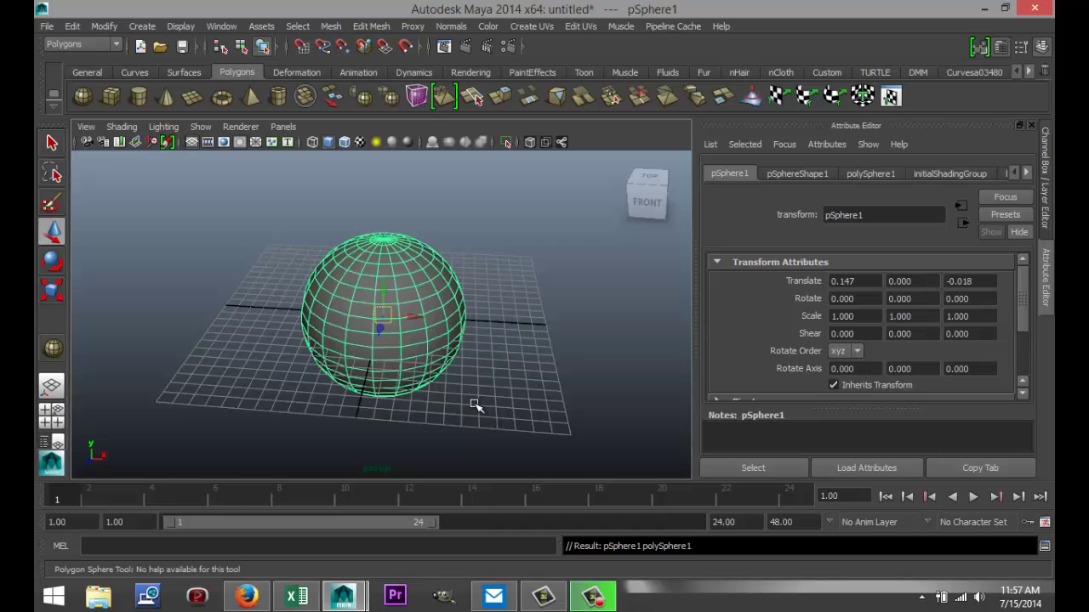
# Step: Pull one face on the sphere's +X side about 5.5 units outward along X and raise it along Y
pyautogui.keyDown('alt'); pyautogui.moveTo(479, 405); pyautogui.dragTo(410, 352); pyautogui.keyUp('alt')
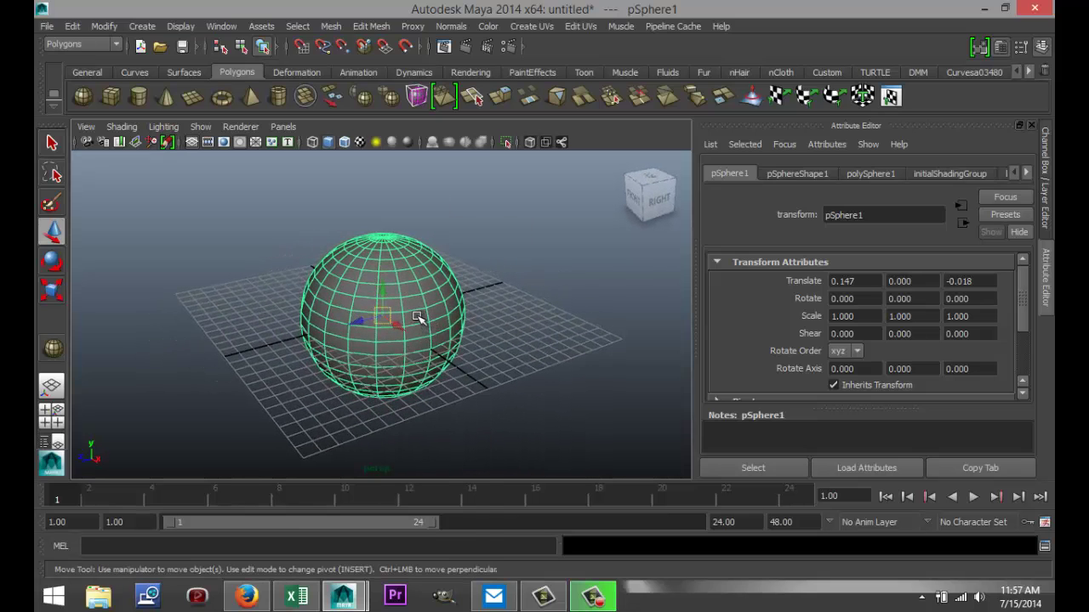
pyautogui.moveTo(418, 317); pyautogui.dragTo(421, 289, button='right')
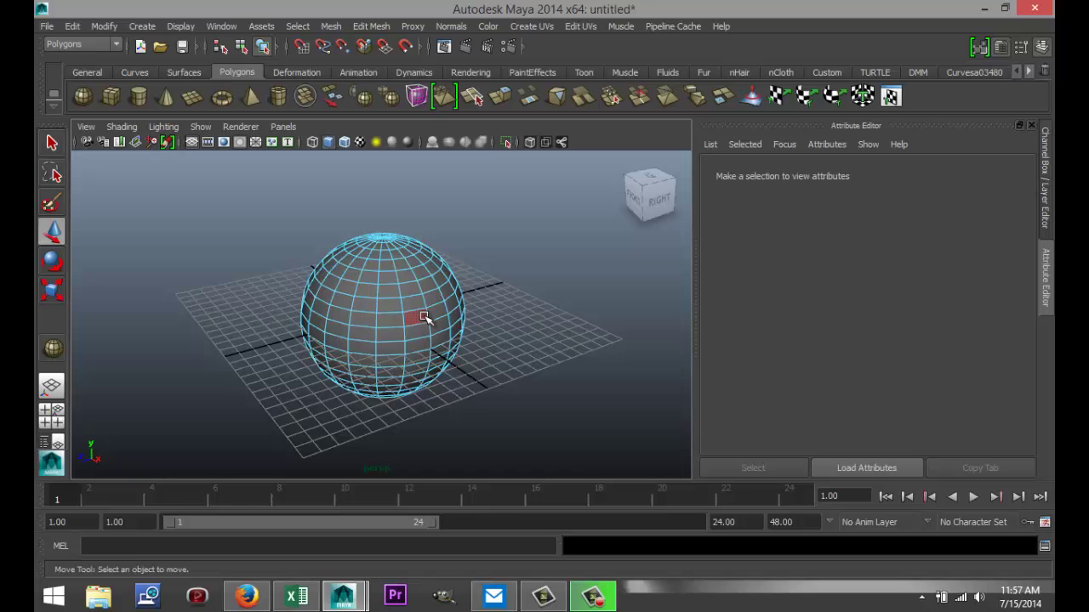
pyautogui.click(421, 319)
pyautogui.hotkey('ctrl', 'e')
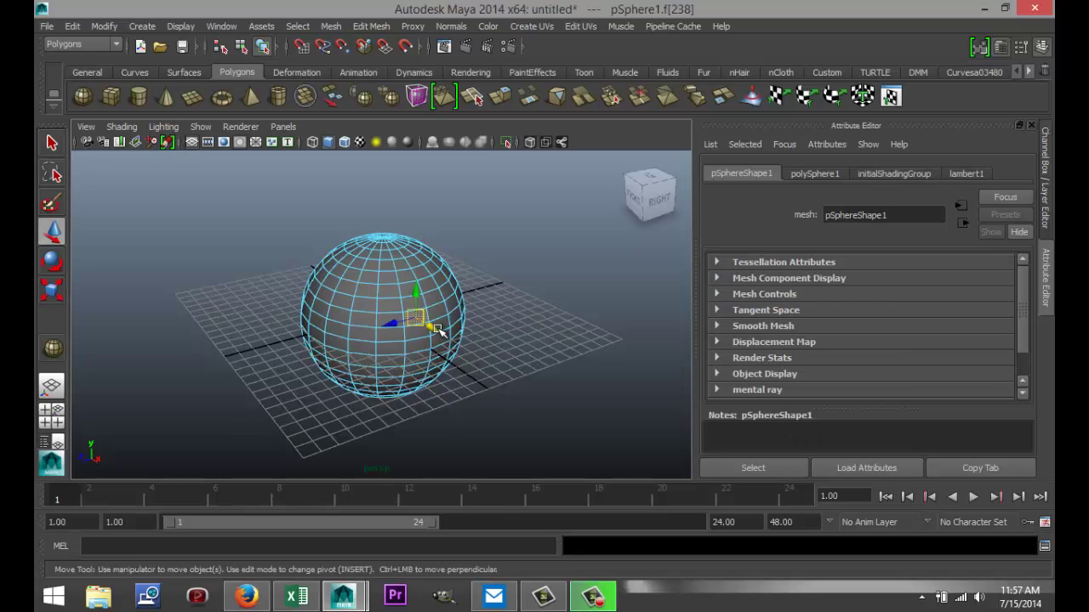
pyautogui.moveTo(439, 336); pyautogui.dragTo(502, 383)
pyautogui.keyDown('alt'); pyautogui.moveTo(332, 396); pyautogui.dragTo(260, 316); pyautogui.keyUp('alt')
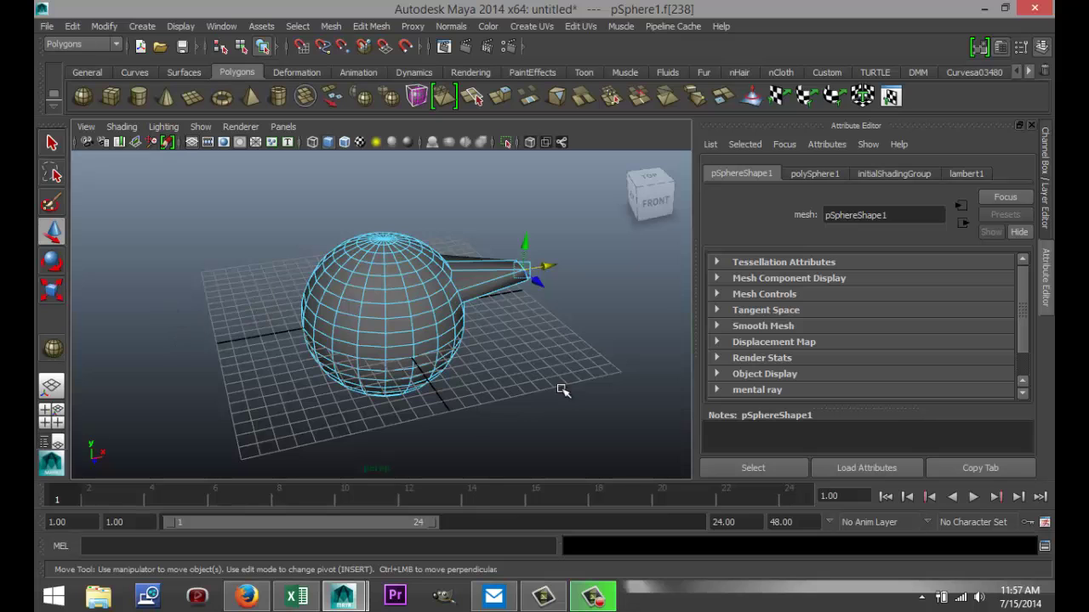
pyautogui.keyDown('alt'); pyautogui.moveTo(565, 393); pyautogui.dragTo(541, 323); pyautogui.keyUp('alt')
pyautogui.moveTo(545, 274); pyautogui.dragTo(548, 230)
pyautogui.moveTo(539, 328)
pyautogui.keyDown('alt'); pyautogui.mouseDown()
pyautogui.moveTo(544, 340)
pyautogui.moveTo(554, 329)
pyautogui.mouseUp(); pyautogui.keyUp('alt')
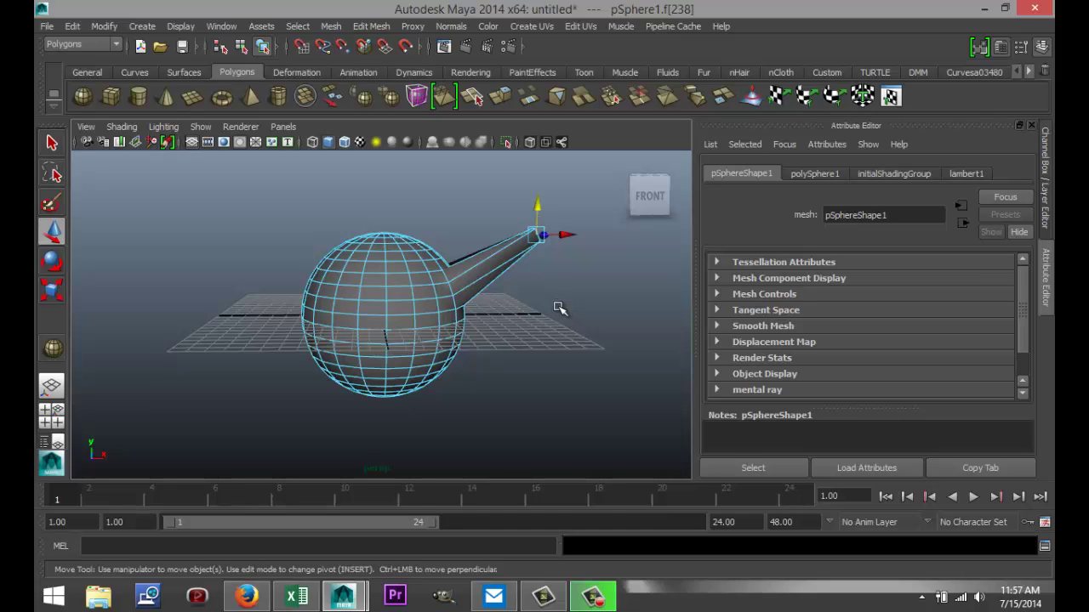
# Step: Undo the outward and upward moves of the sphere's face
pyautogui.hotkey('ctrl', 'z')
pyautogui.hotkey('ctrl', 'z')
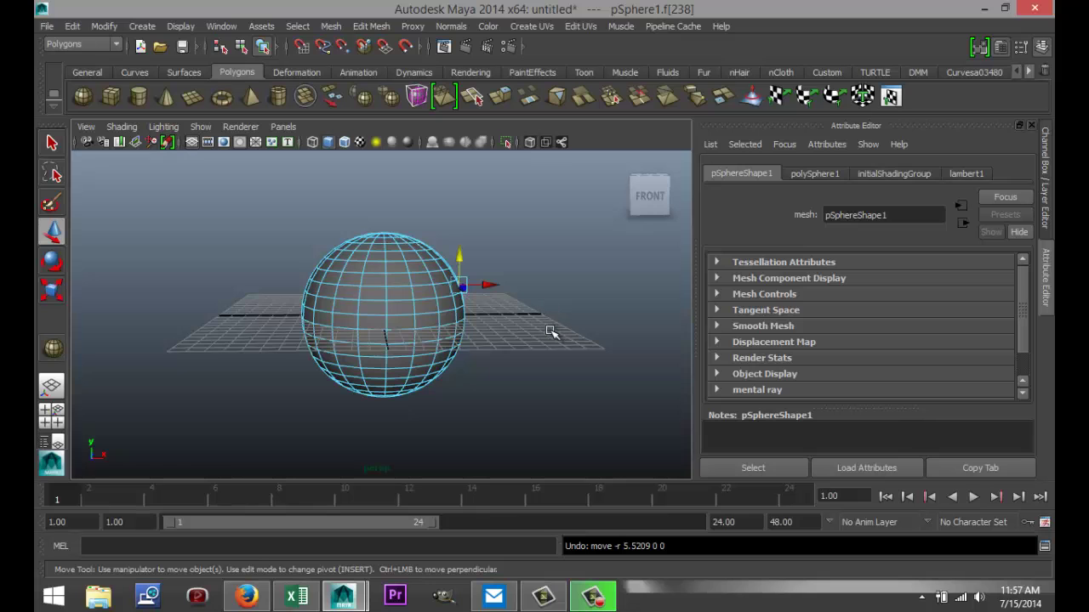
pyautogui.hotkey('ctrl', 'z')
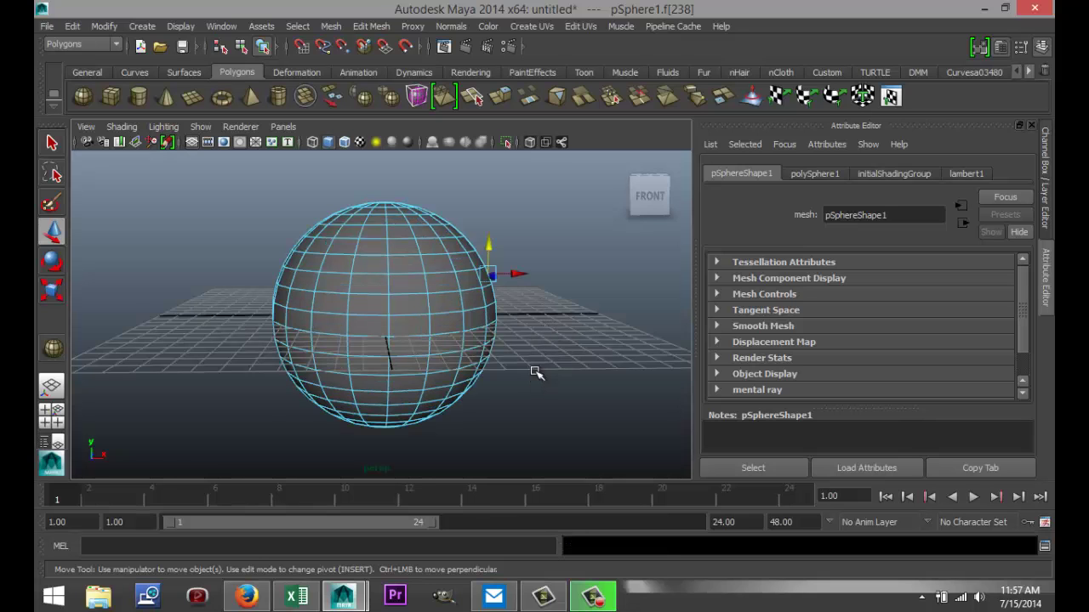
# Step: Delete all faces of the sphere's -X half, selecting them in the front view
pyautogui.moveTo(536, 371)
pyautogui.keyDown('alt'); pyautogui.mouseDown()
pyautogui.moveTo(552, 356)
pyautogui.moveTo(529, 383)
pyautogui.mouseUp(); pyautogui.keyUp('alt')
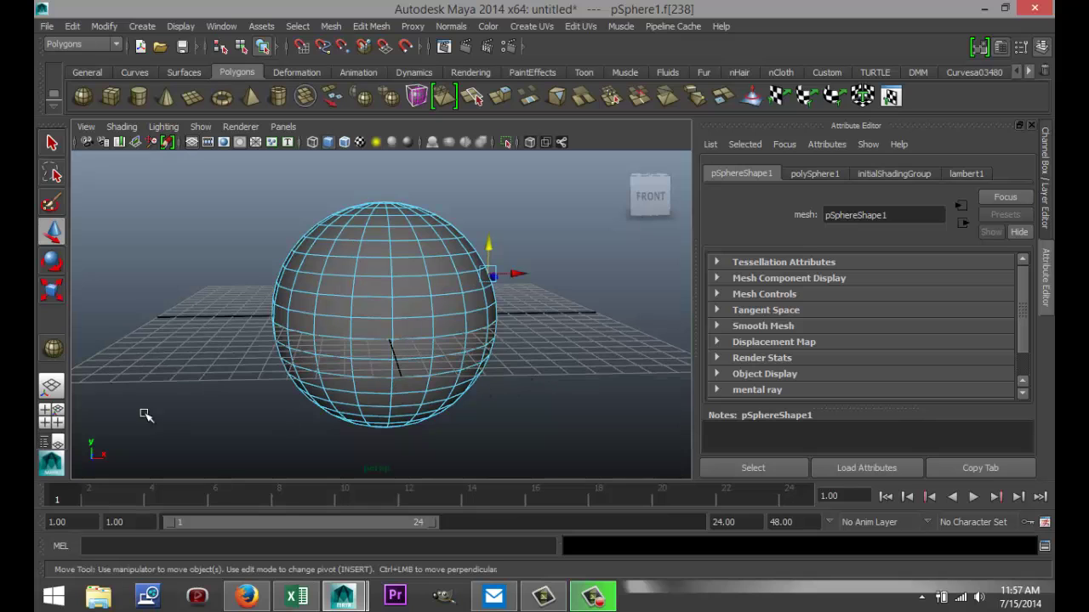
pyautogui.click(55, 419)
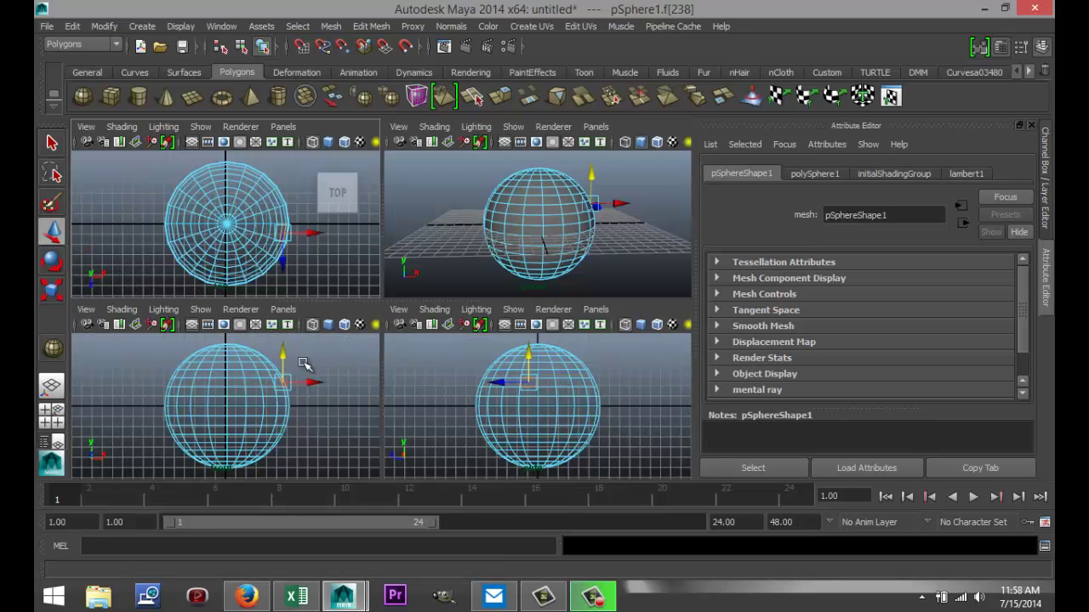
pyautogui.press('space')
pyautogui.moveTo(400, 248); pyautogui.dragTo(479, 231, button='right')
pyautogui.click(440, 311)
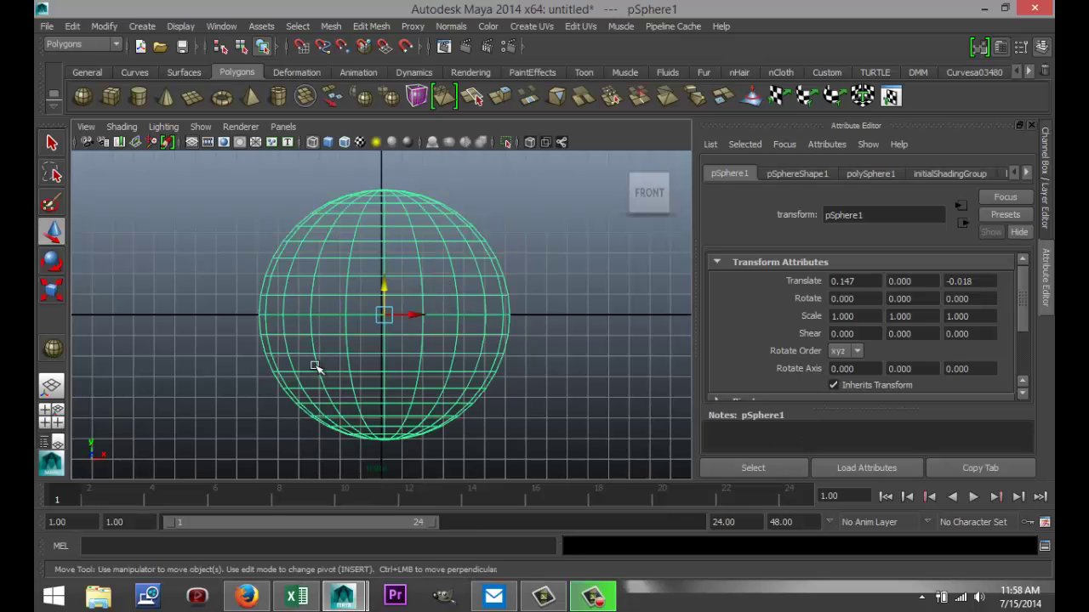
pyautogui.moveTo(326, 290); pyautogui.dragTo(328, 289, button='right')
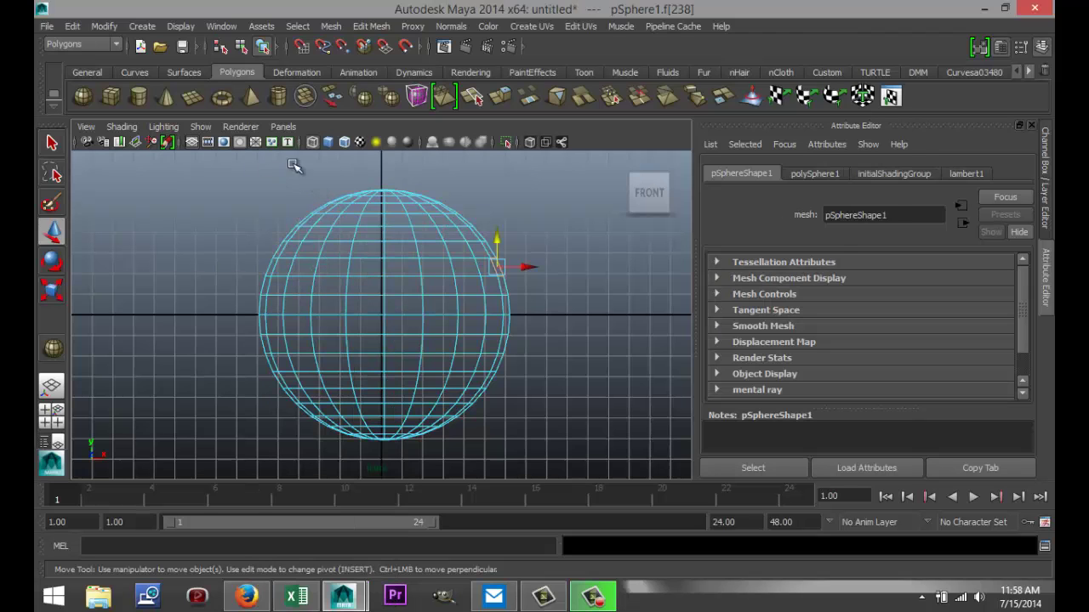
pyautogui.moveTo(259, 338); pyautogui.dragTo(379, 454)
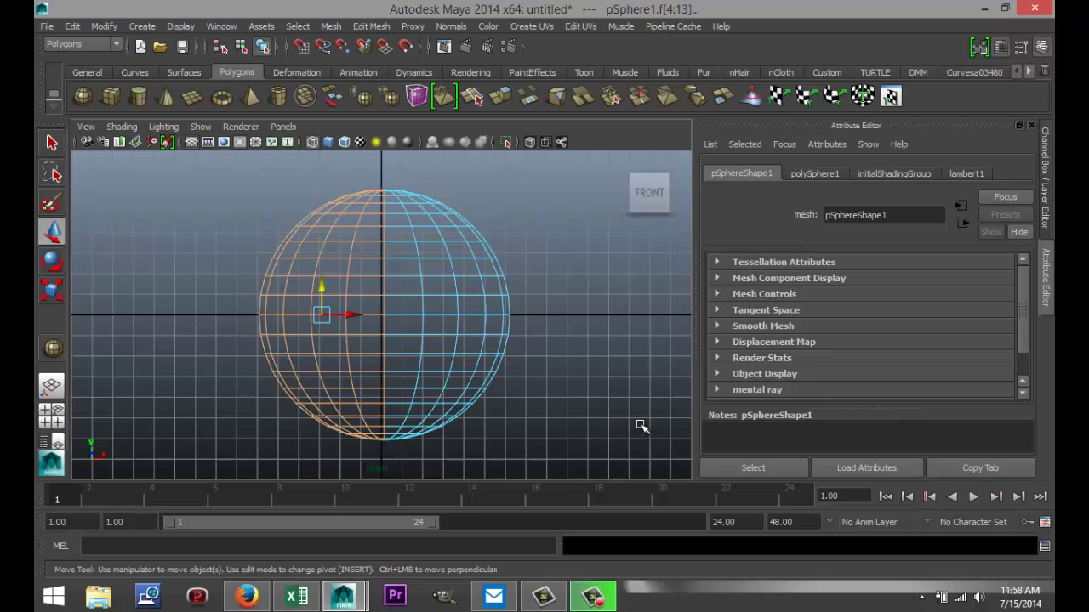
pyautogui.press('Delete')
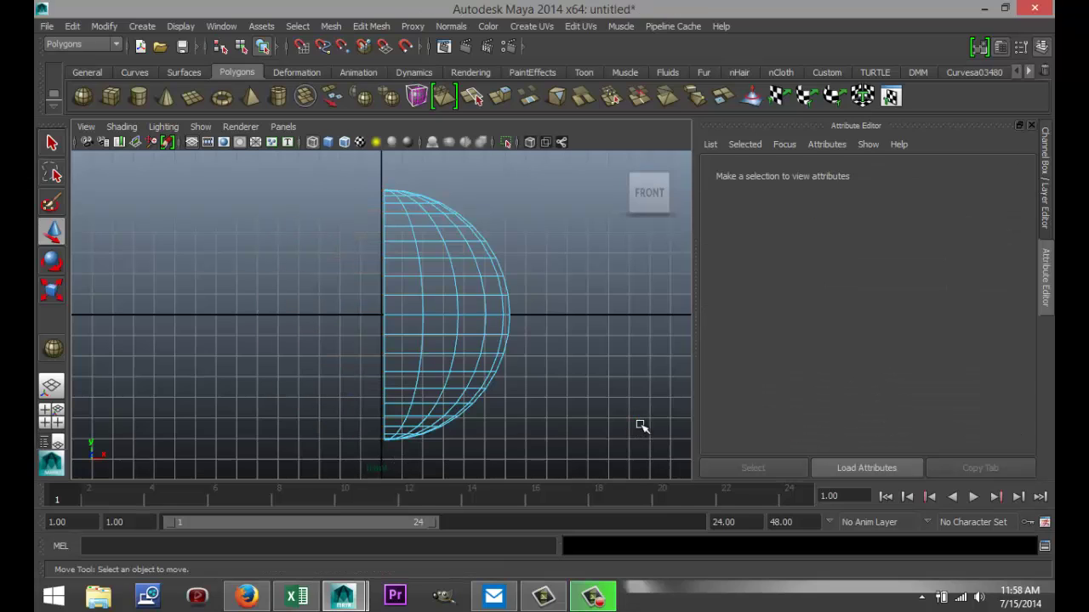
# Step: Select the remaining half sphere as an object in the perspective view and reset the Duplicate Special options to their defaults
pyautogui.click(51, 415)
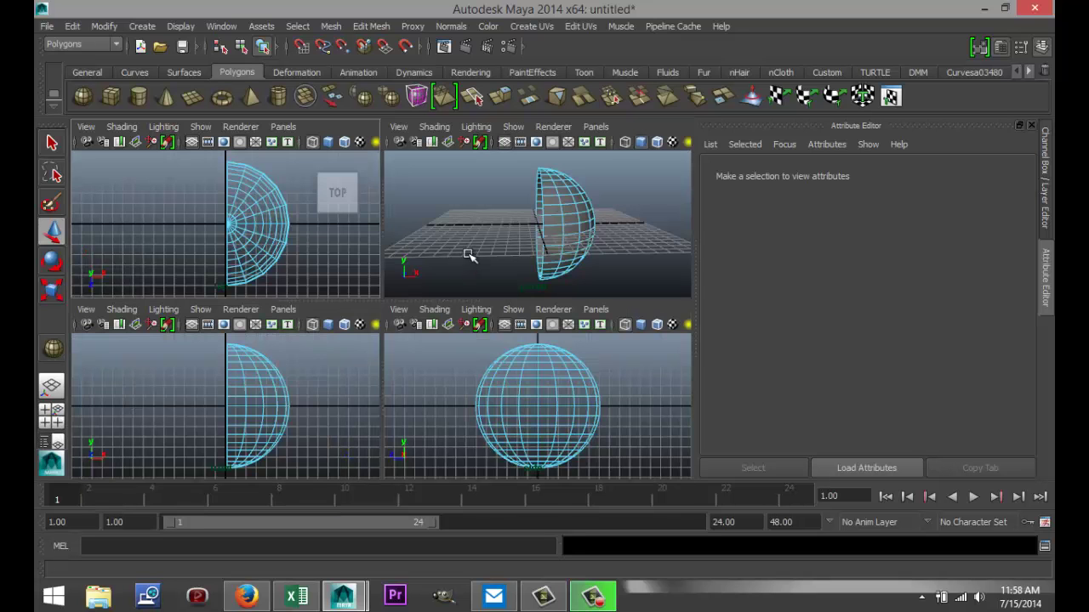
pyautogui.press('space')
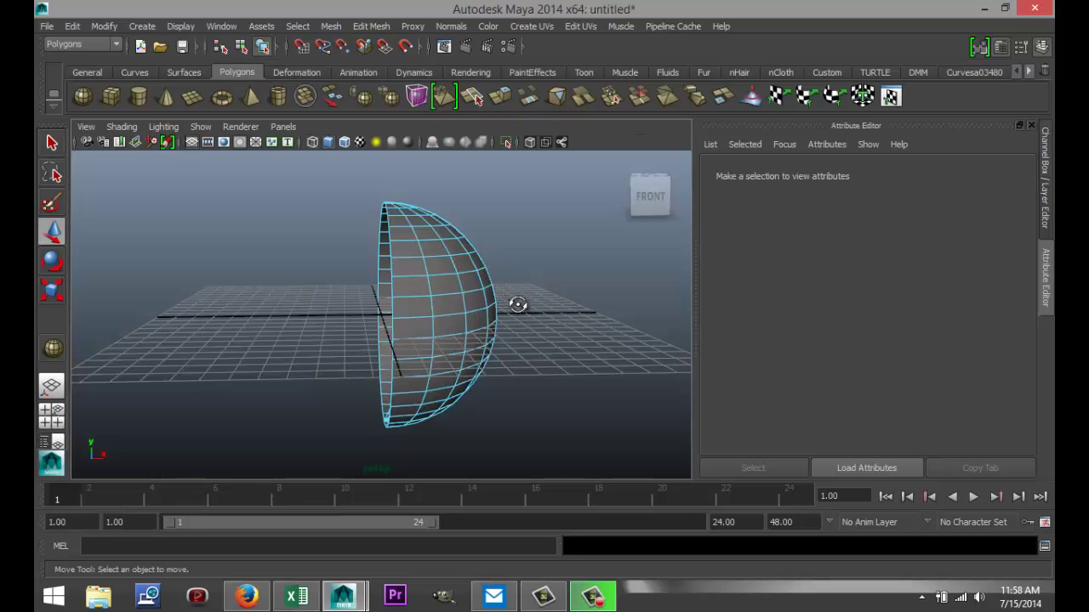
pyautogui.keyDown('alt'); pyautogui.moveTo(516, 304); pyautogui.dragTo(559, 301); pyautogui.keyUp('alt')
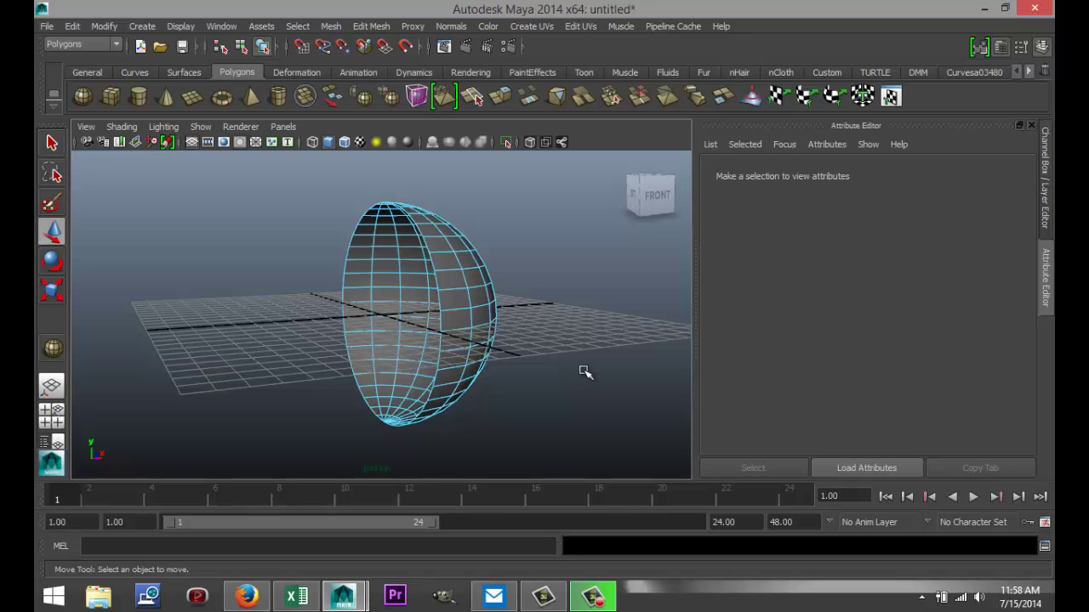
pyautogui.keyDown('alt'); pyautogui.moveTo(579, 388); pyautogui.dragTo(540, 396); pyautogui.keyUp('alt')
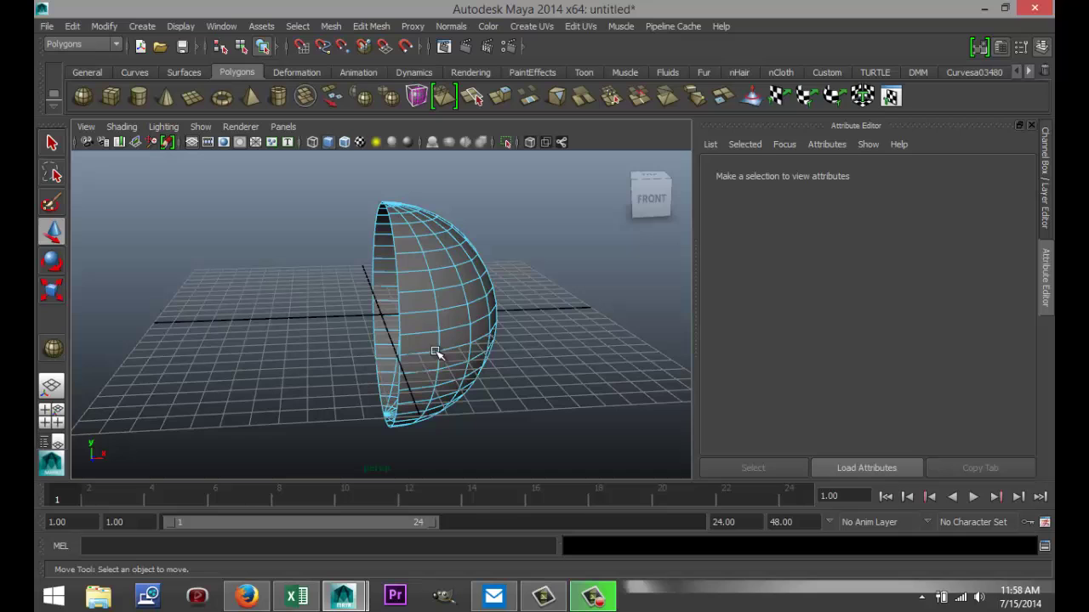
pyautogui.moveTo(461, 293)
pyautogui.mouseDown(button='right')
pyautogui.moveTo(481, 287)
pyautogui.moveTo(516, 237)
pyautogui.mouseUp(button='right')
pyautogui.click(475, 308)
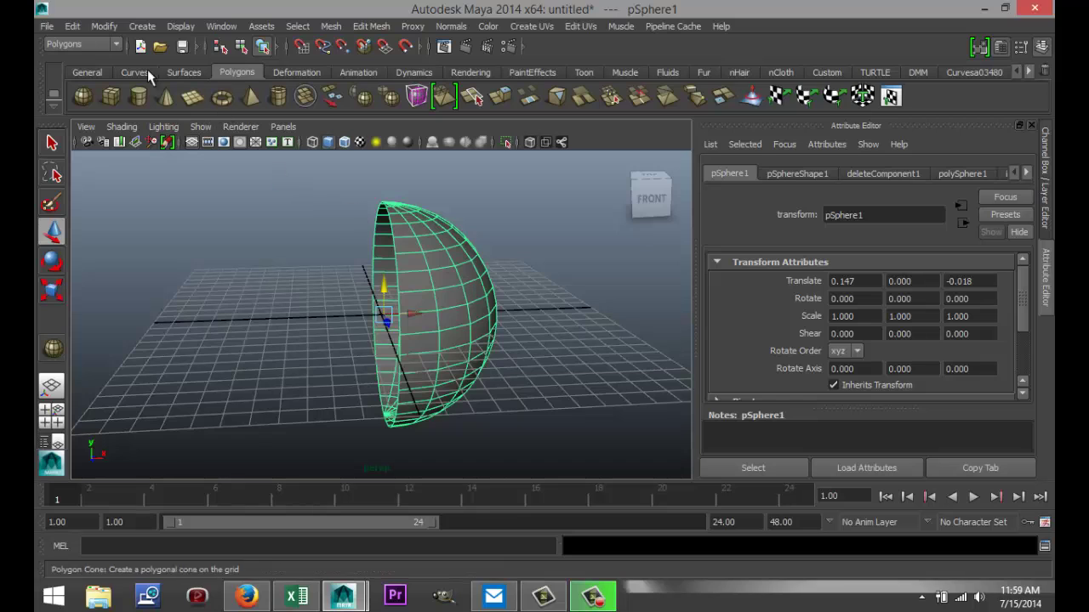
pyautogui.click(73, 29)
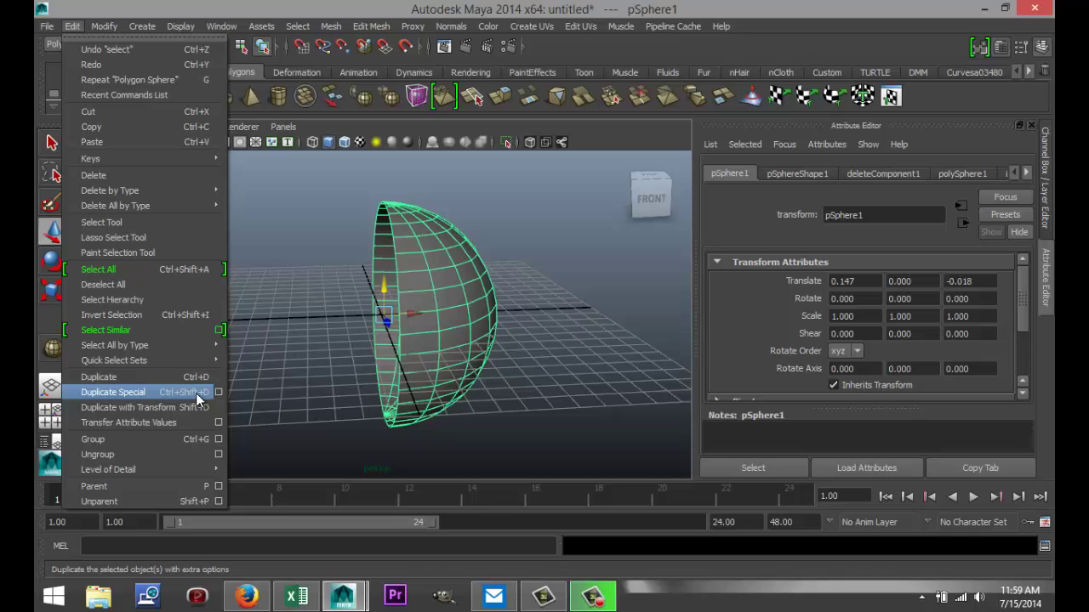
pyautogui.click(219, 393)
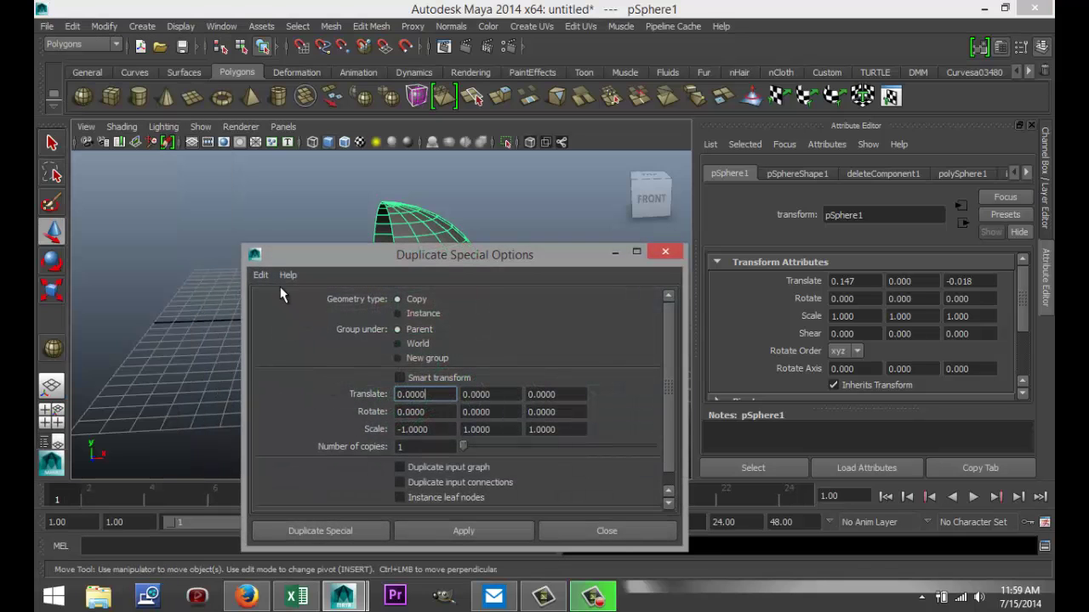
pyautogui.click(260, 276)
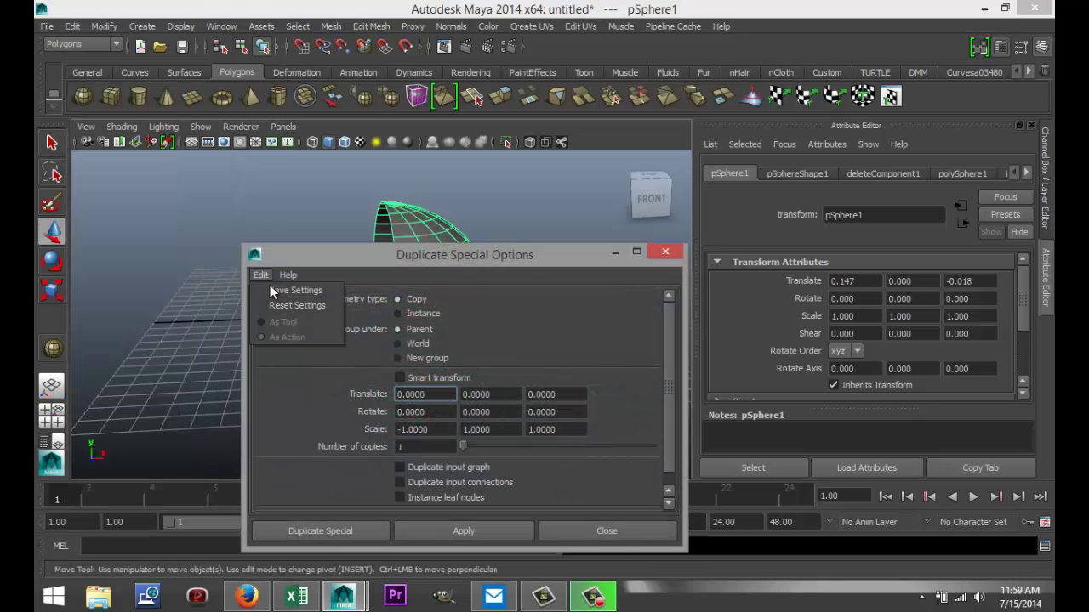
pyautogui.click(308, 308)
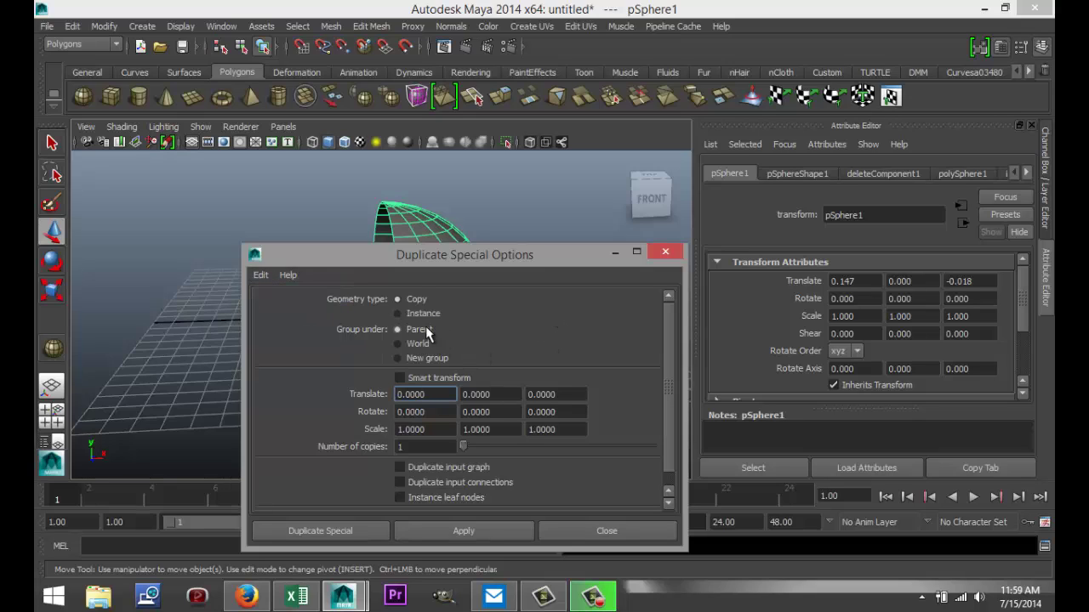
# Step: Duplicate the half sphere as an instance with Scale X set to -1
pyautogui.click(398, 314)
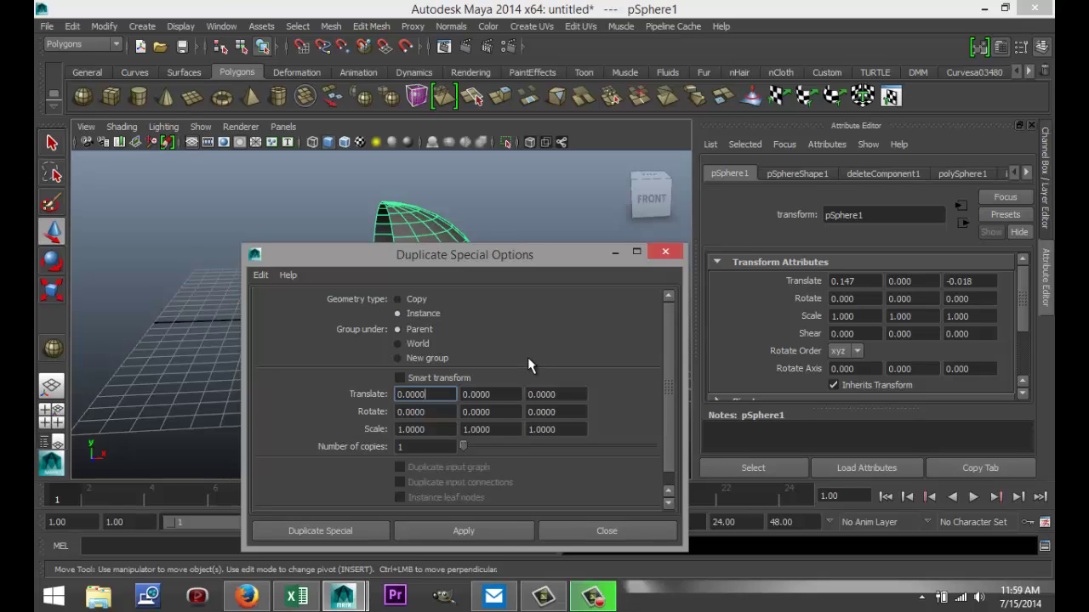
pyautogui.click(447, 429)
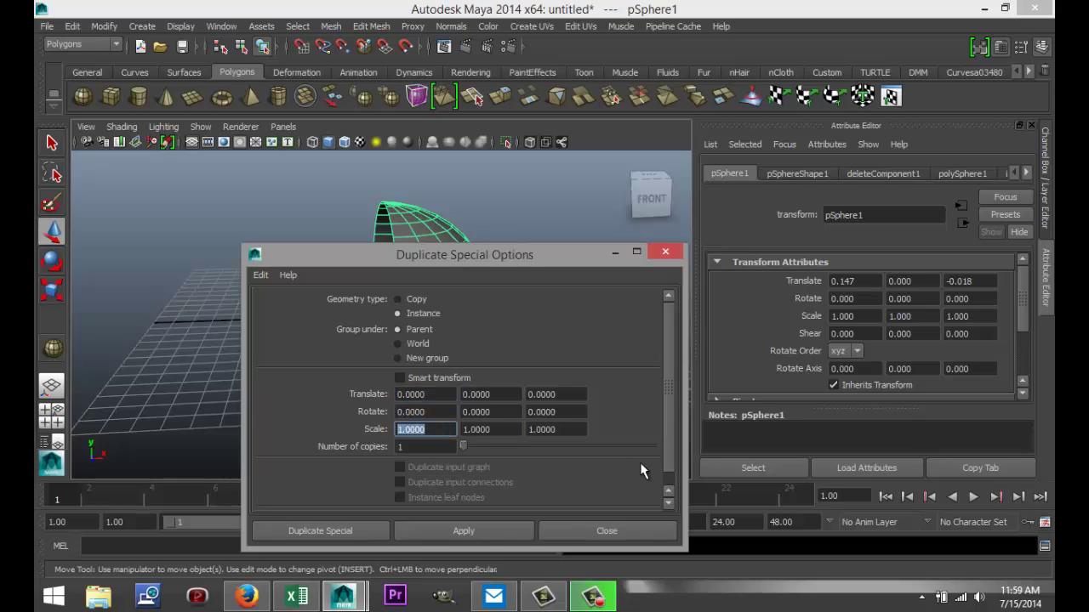
pyautogui.write('-1')
pyautogui.click(350, 529)
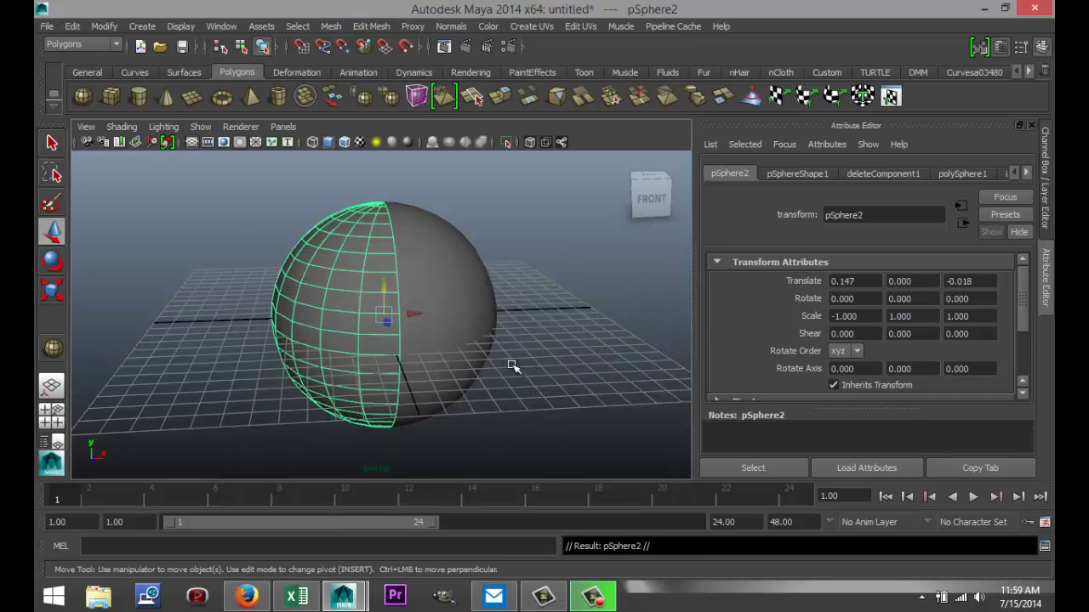
# Step: Pull one face on the original half sphere's upper +X side outward along X
pyautogui.keyDown('alt'); pyautogui.moveTo(536, 383); pyautogui.dragTo(506, 354); pyautogui.keyUp('alt')
pyautogui.click(475, 315)
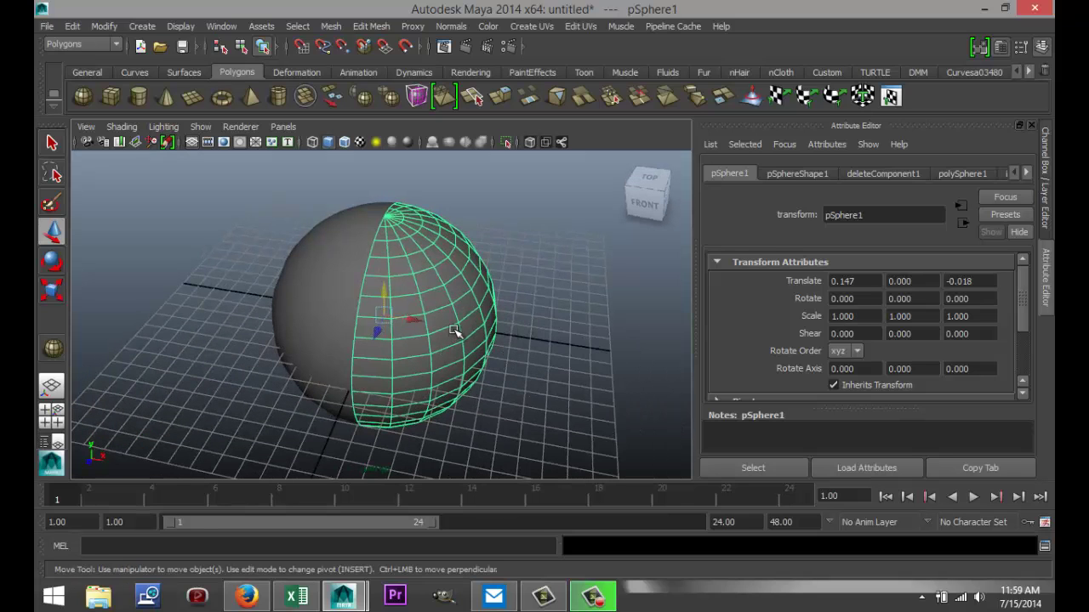
pyautogui.moveTo(466, 312)
pyautogui.mouseDown(button='right')
pyautogui.moveTo(476, 285)
pyautogui.moveTo(475, 315)
pyautogui.mouseUp(button='right')
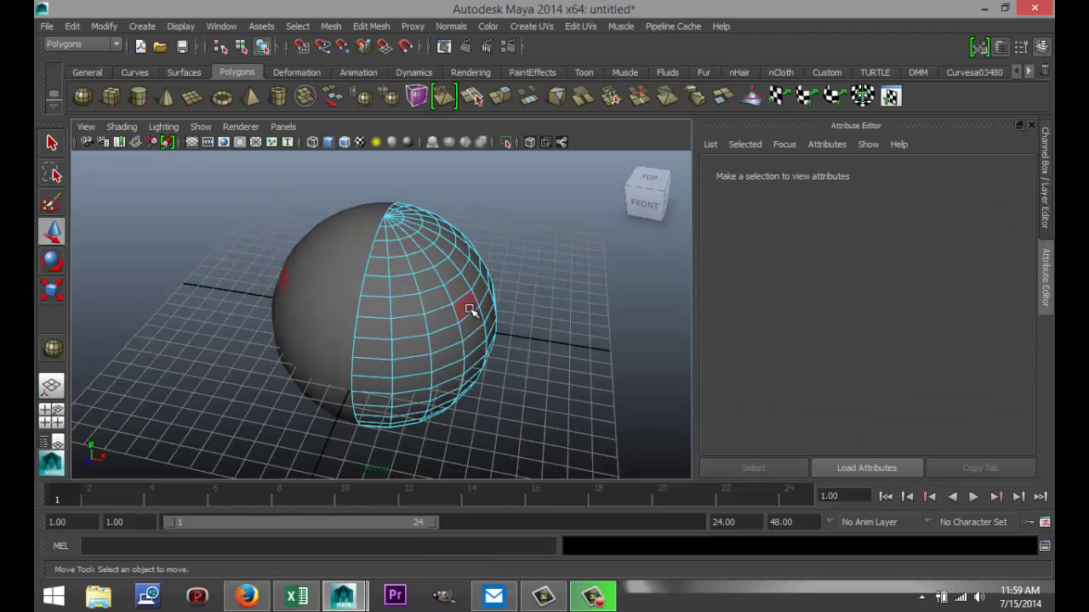
pyautogui.click(469, 312)
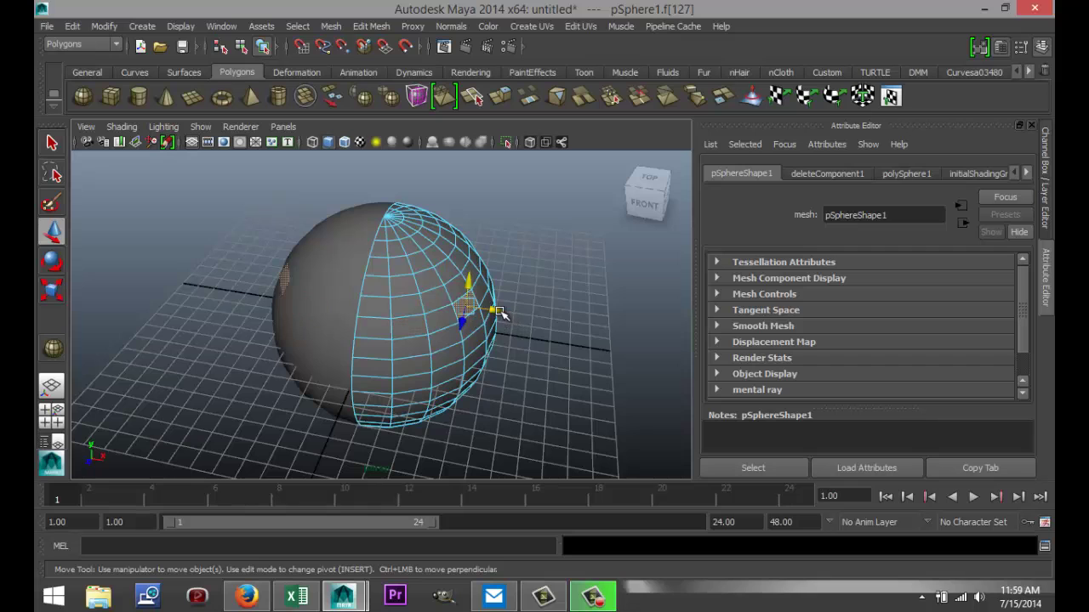
pyautogui.moveTo(501, 312); pyautogui.dragTo(545, 327)
pyautogui.keyDown('alt'); pyautogui.moveTo(522, 386); pyautogui.dragTo(559, 353); pyautogui.keyUp('alt')
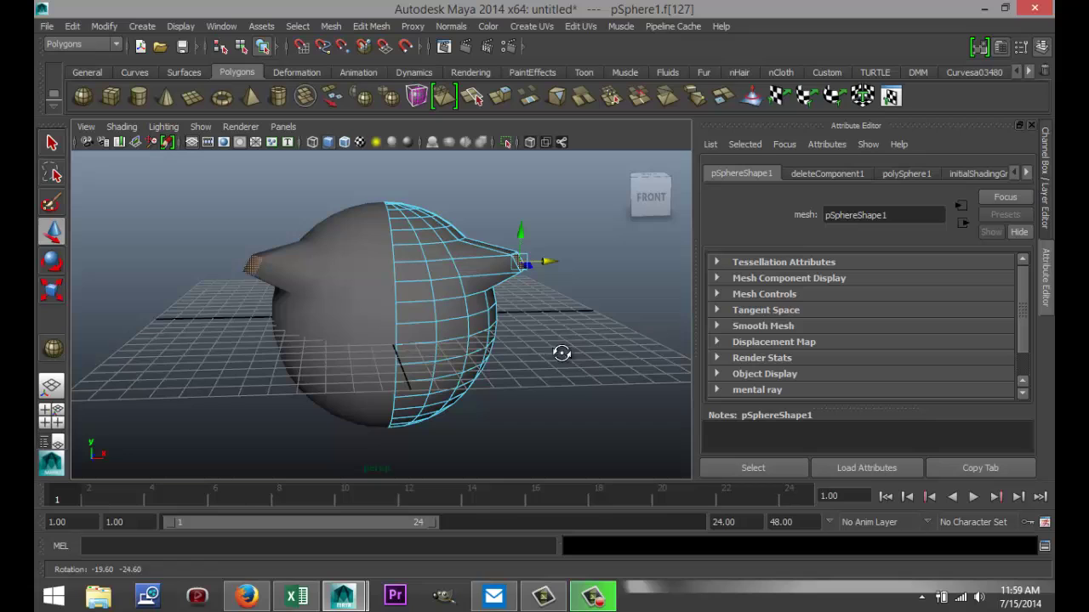
# Step: Raise the pulled-out face on the original half sphere along Y so the protrusion angles upward
pyautogui.moveTo(525, 226); pyautogui.dragTo(526, 202)
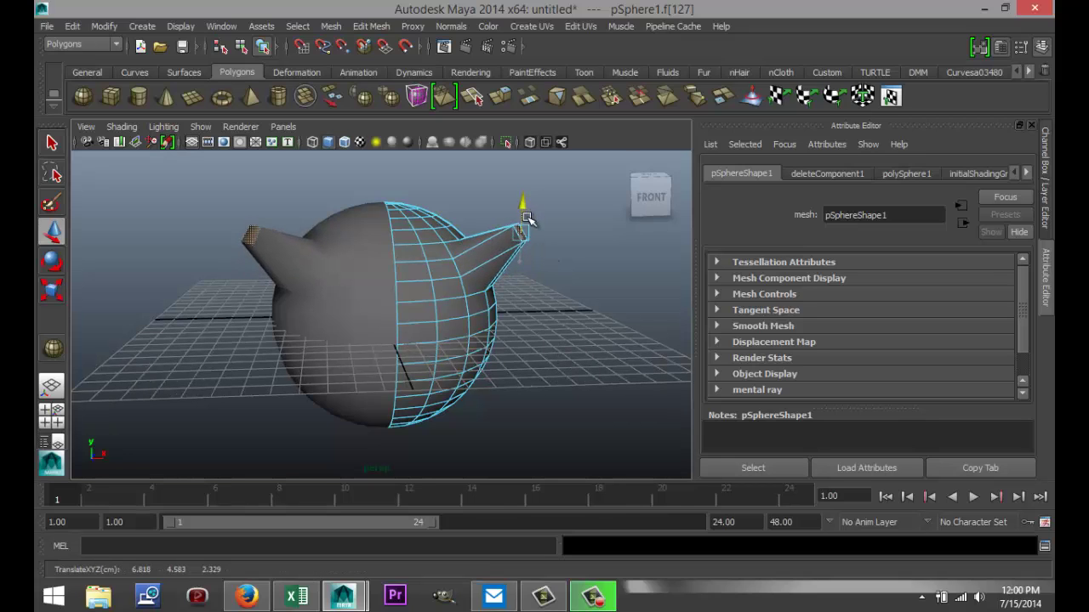
pyautogui.moveTo(549, 248); pyautogui.dragTo(511, 358)
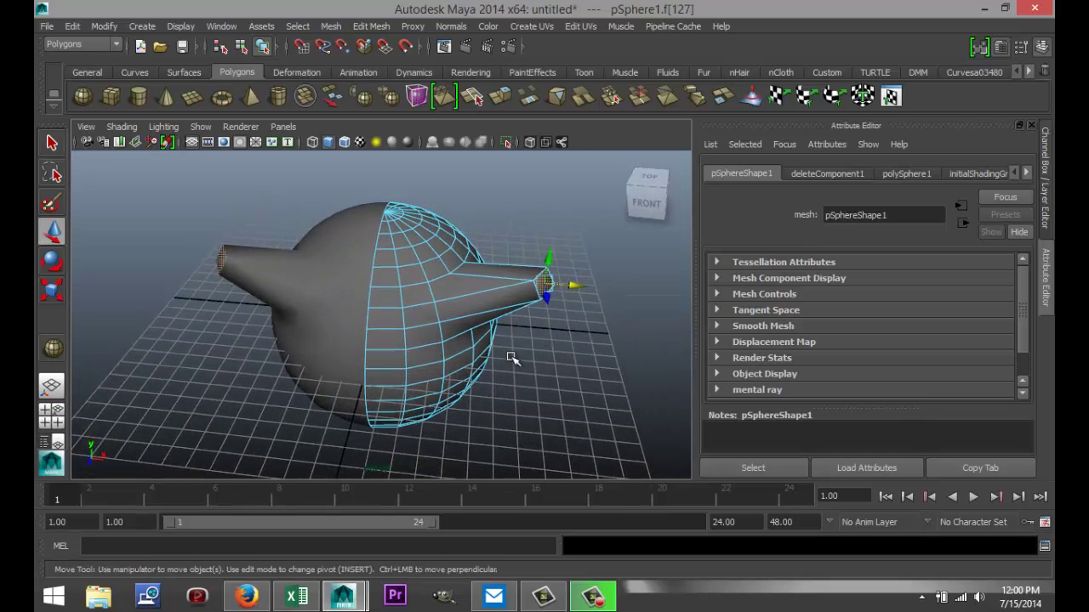
pyautogui.scroll(2, 506, 379)
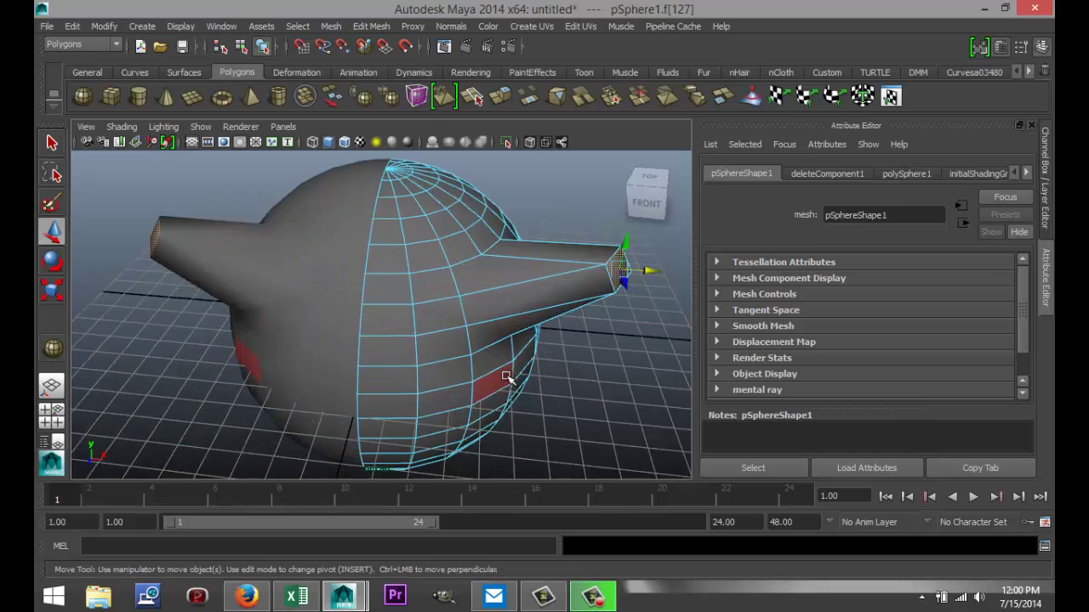
pyautogui.scroll(5, 513, 377)
pyautogui.scroll(-5, 513, 377)
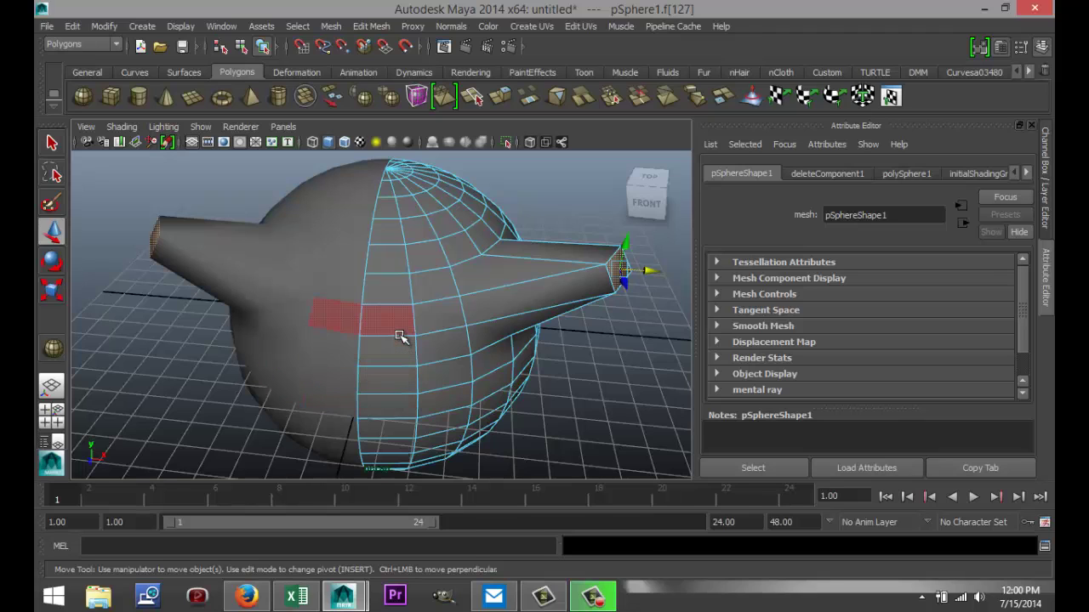
# Step: Try to move a horizontal front edge touching the centre seam outward along X in edge mode, and undo the move
pyautogui.moveTo(399, 336); pyautogui.dragTo(401, 318, button='right')
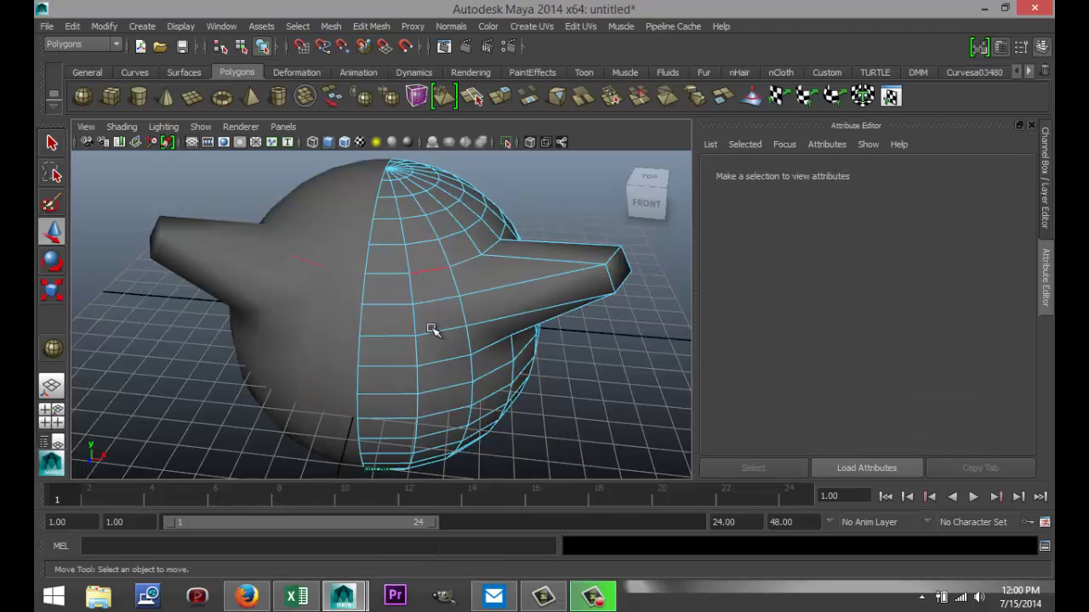
pyautogui.click(396, 336)
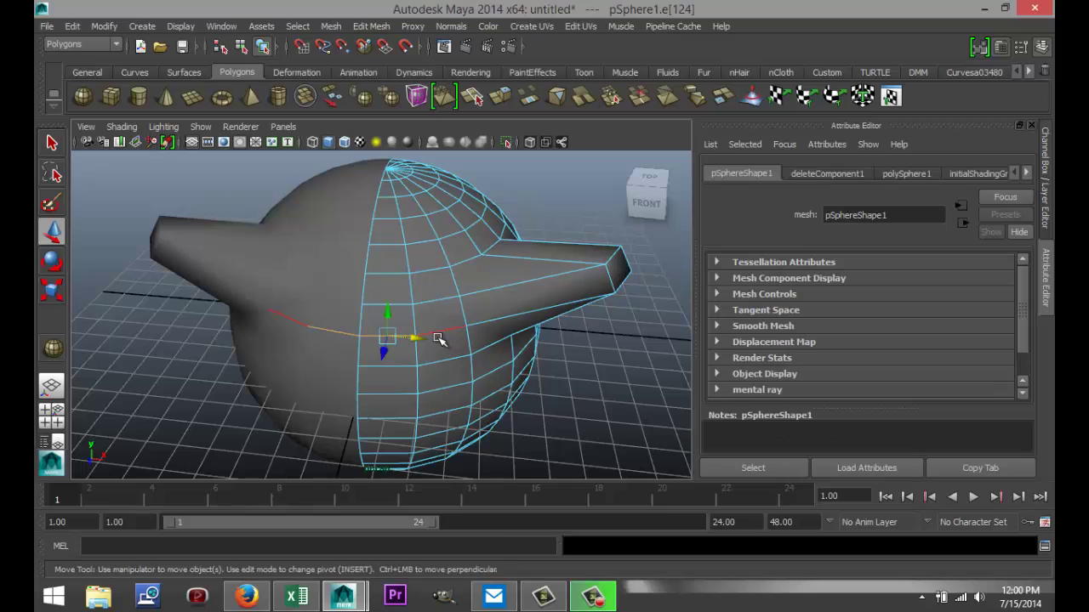
pyautogui.moveTo(434, 340); pyautogui.dragTo(527, 369)
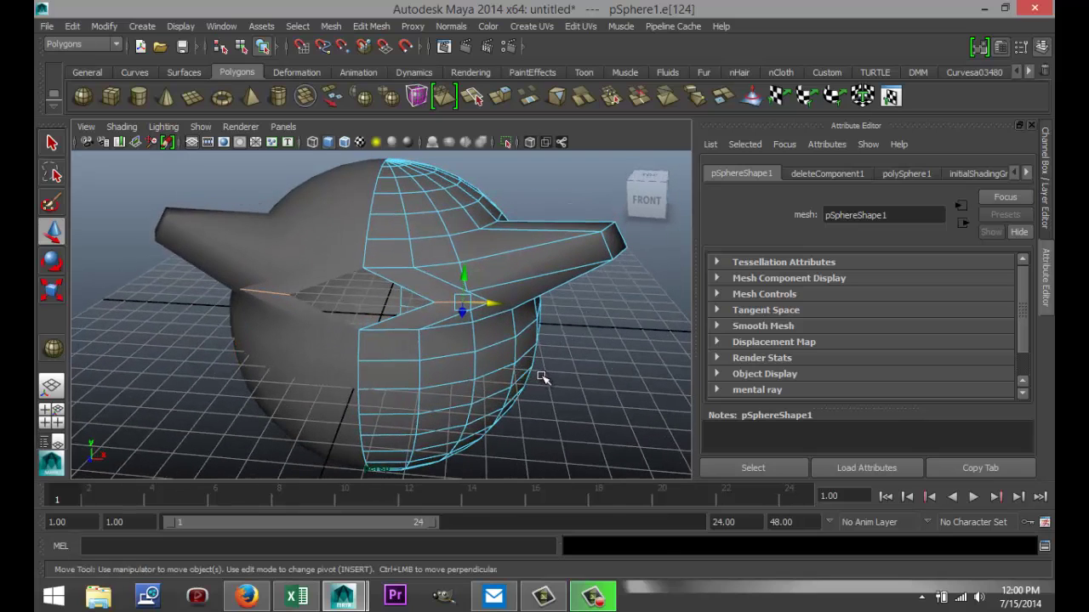
pyautogui.hotkey('ctrl', 'z')
pyautogui.click(593, 390)
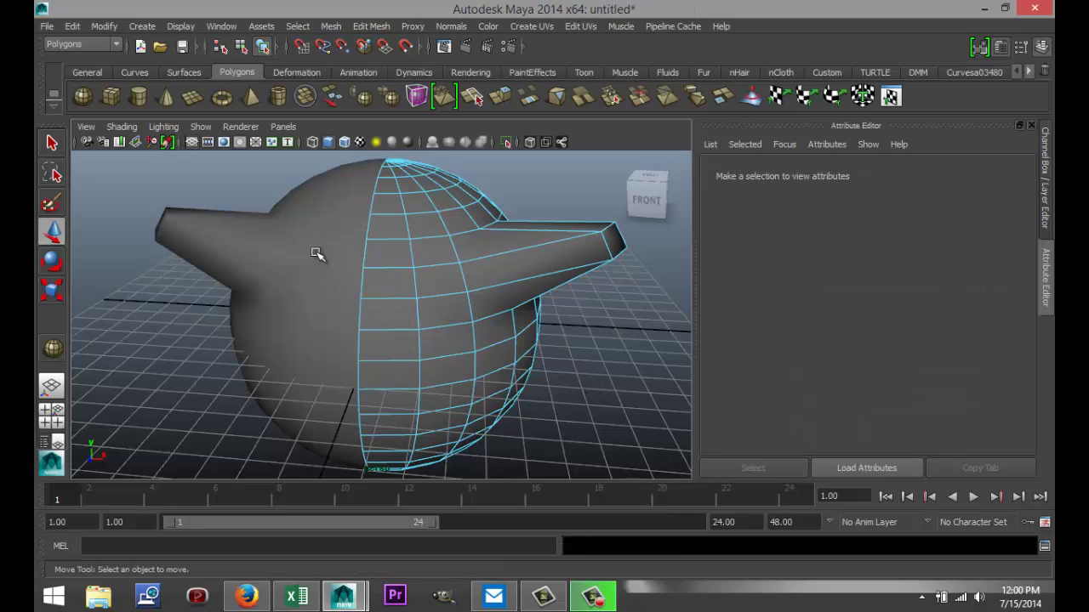
# Step: Enable Reflection in the Move Tool settings and close the settings
pyautogui.doubleClick(53, 234)
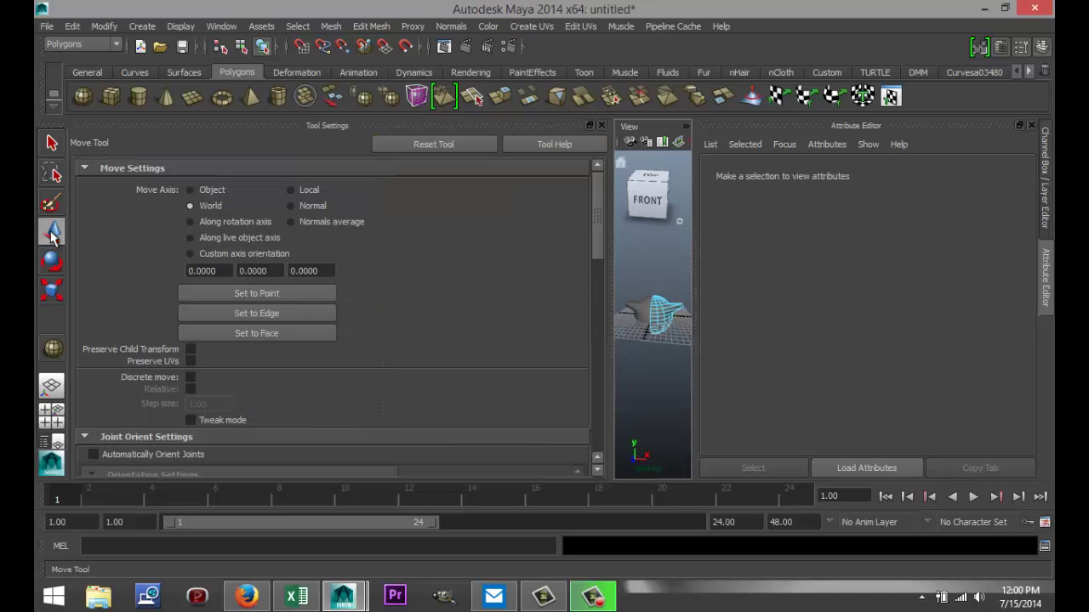
pyautogui.scroll(-10, 355, 276)
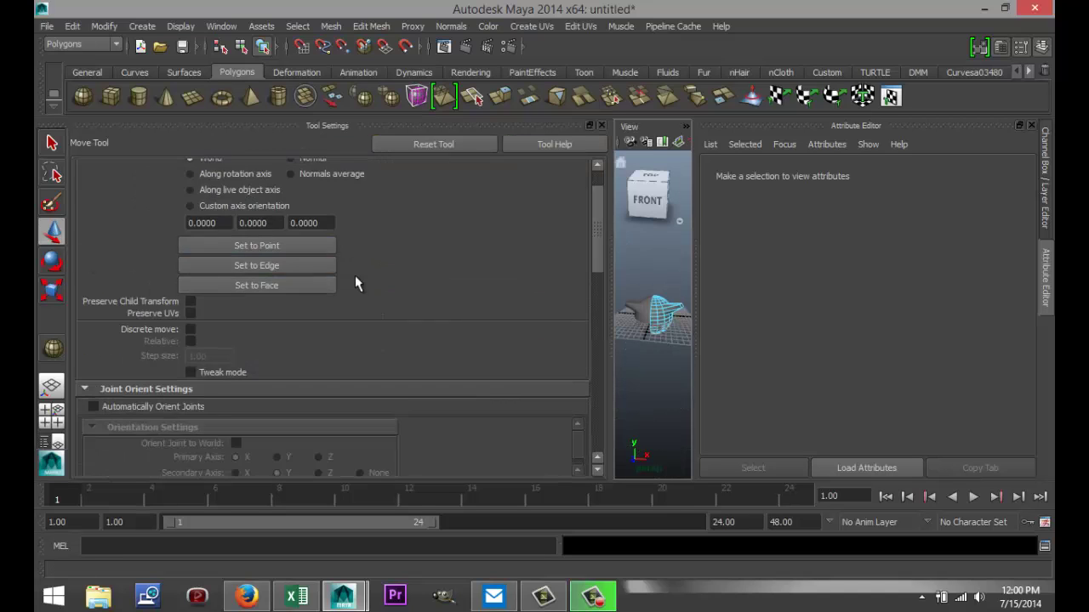
pyautogui.scroll(-10, 394, 311)
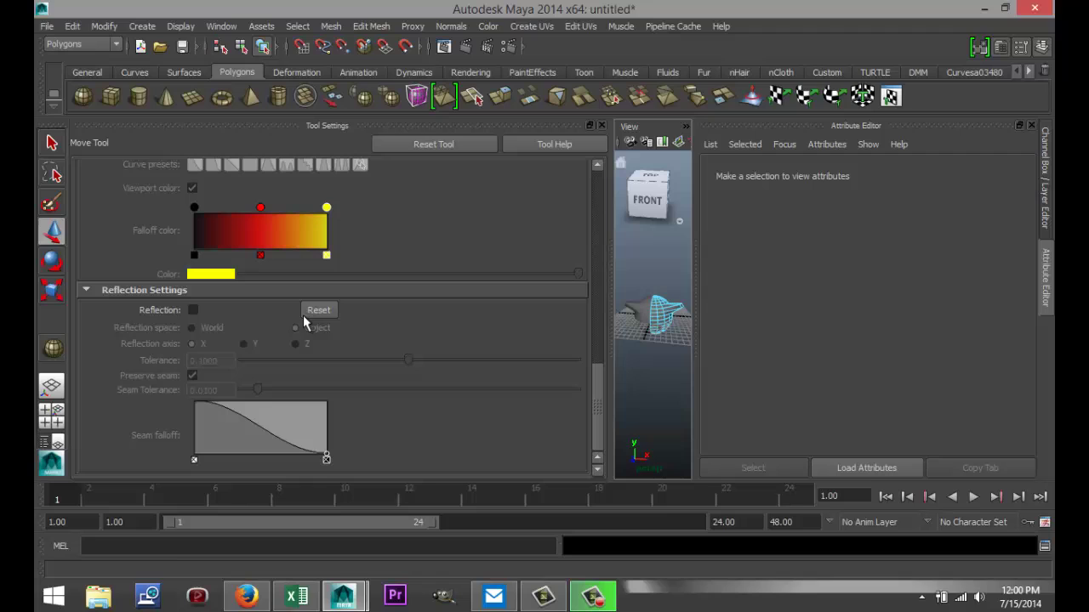
pyautogui.click(194, 310)
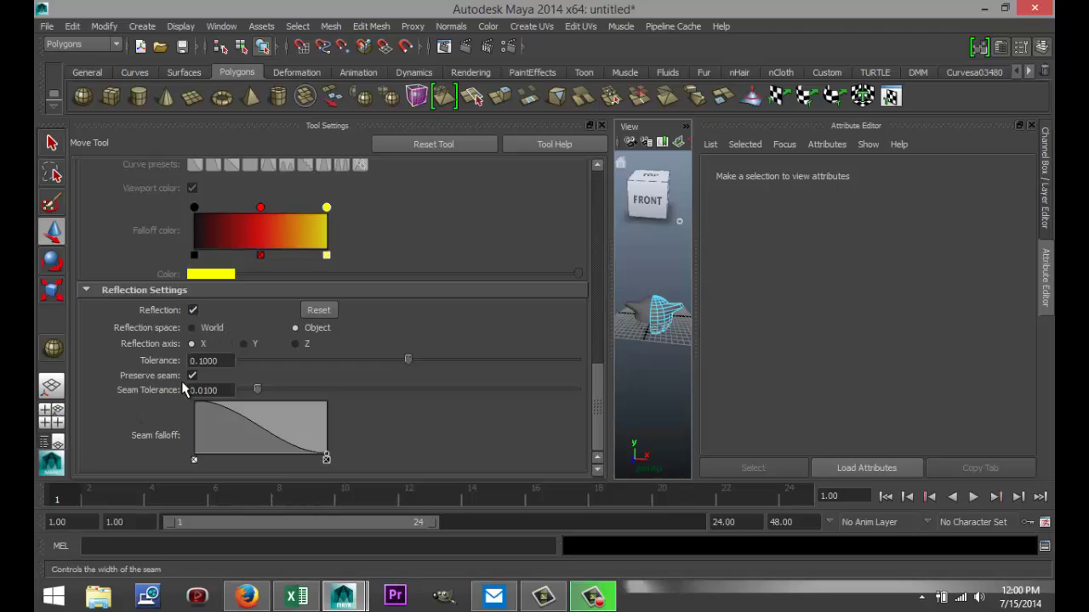
pyautogui.click(602, 126)
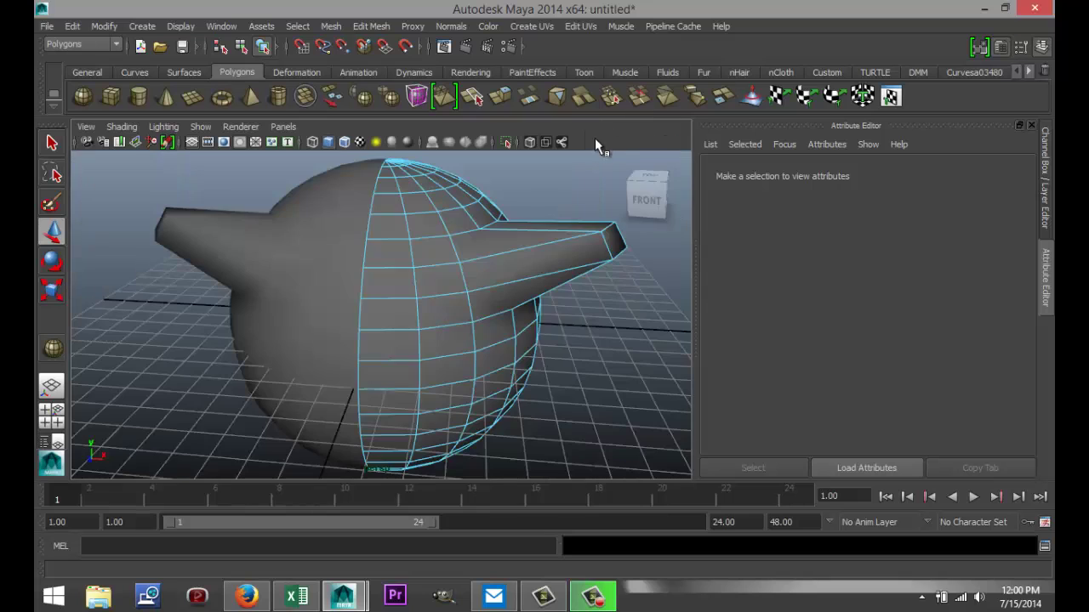
# Step: Try to move the horizontal front edge at the seam about 0.58 cm along +X with reflection on, and undo it
pyautogui.click(389, 332)
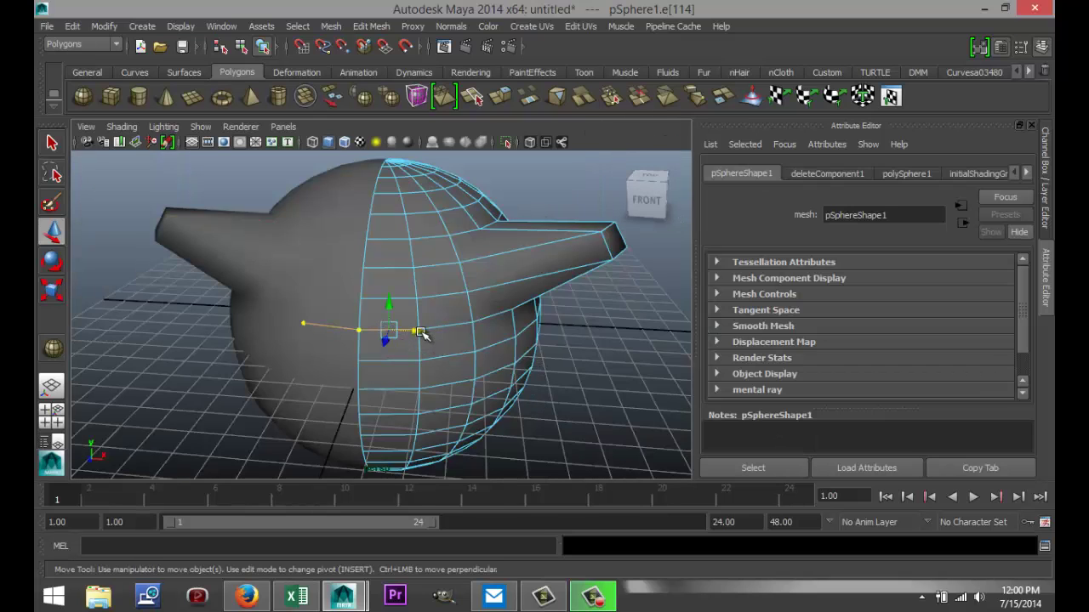
pyautogui.moveTo(438, 334)
pyautogui.mouseDown()
pyautogui.moveTo(502, 336)
pyautogui.moveTo(438, 334)
pyautogui.moveTo(447, 334)
pyautogui.mouseUp()
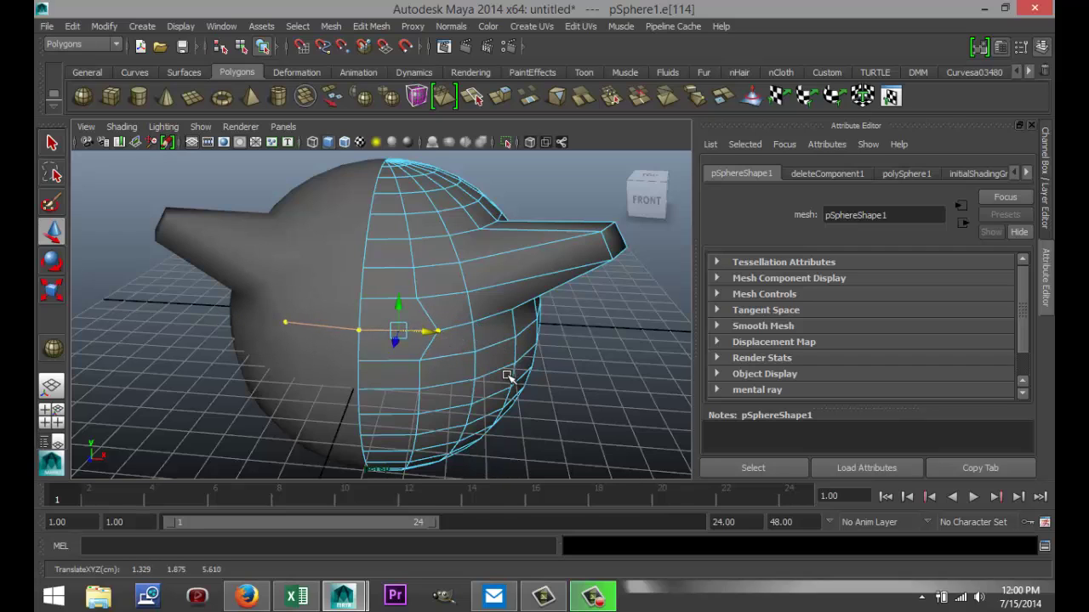
pyautogui.hotkey('ctrl', 'z')
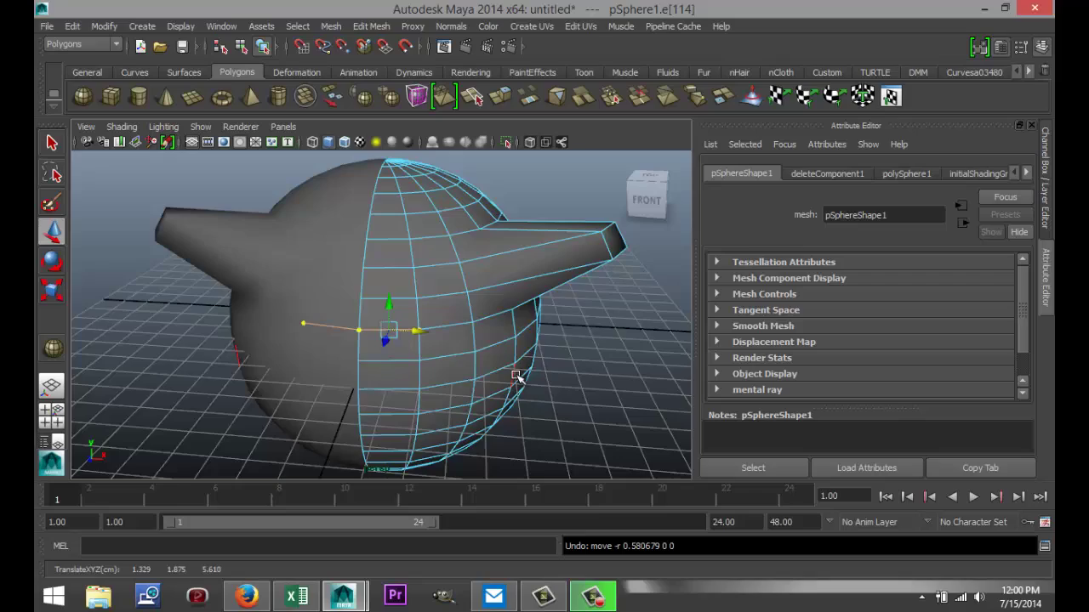
# Step: Select the two innermost rings of faces around the bottom pole of the original half sphere in face mode
pyautogui.keyDown('alt'); pyautogui.moveTo(552, 360); pyautogui.dragTo(572, 223); pyautogui.keyUp('alt')
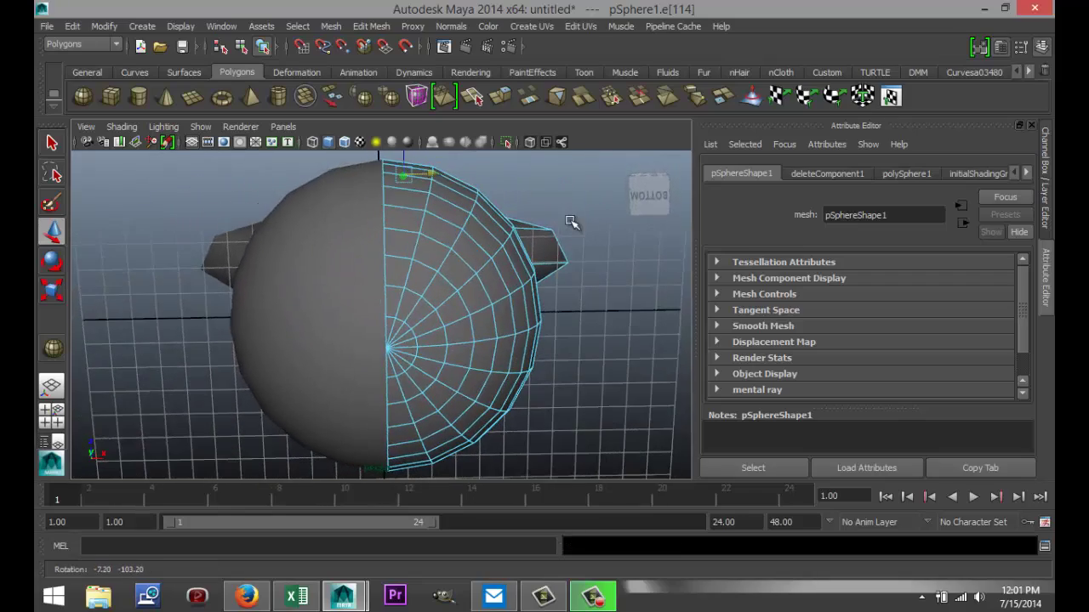
pyautogui.moveTo(392, 248); pyautogui.dragTo(395, 291, button='right')
pyautogui.click(395, 304)
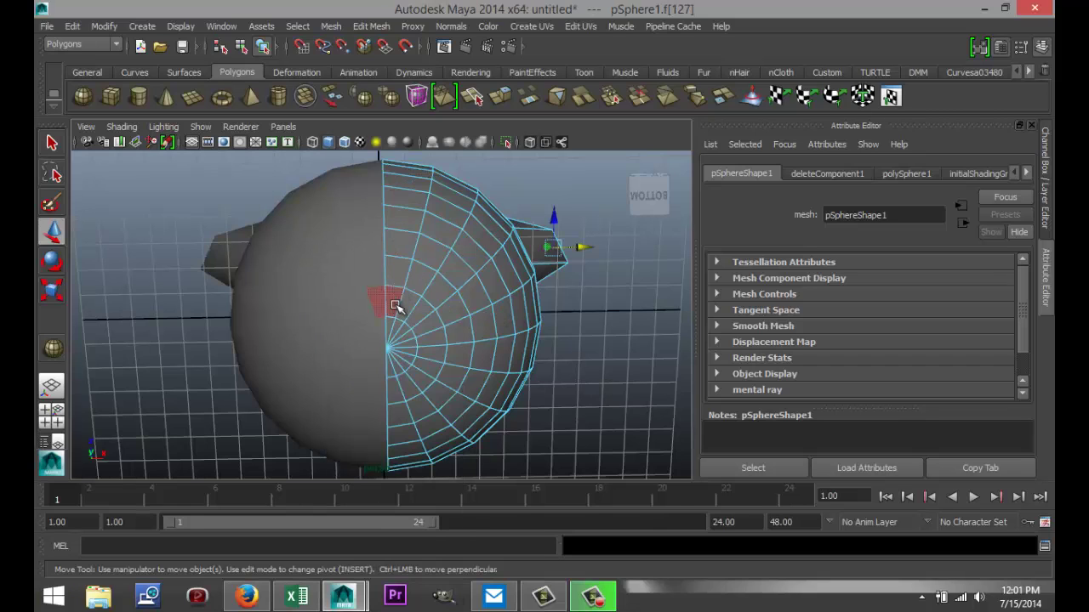
pyautogui.click(394, 302)
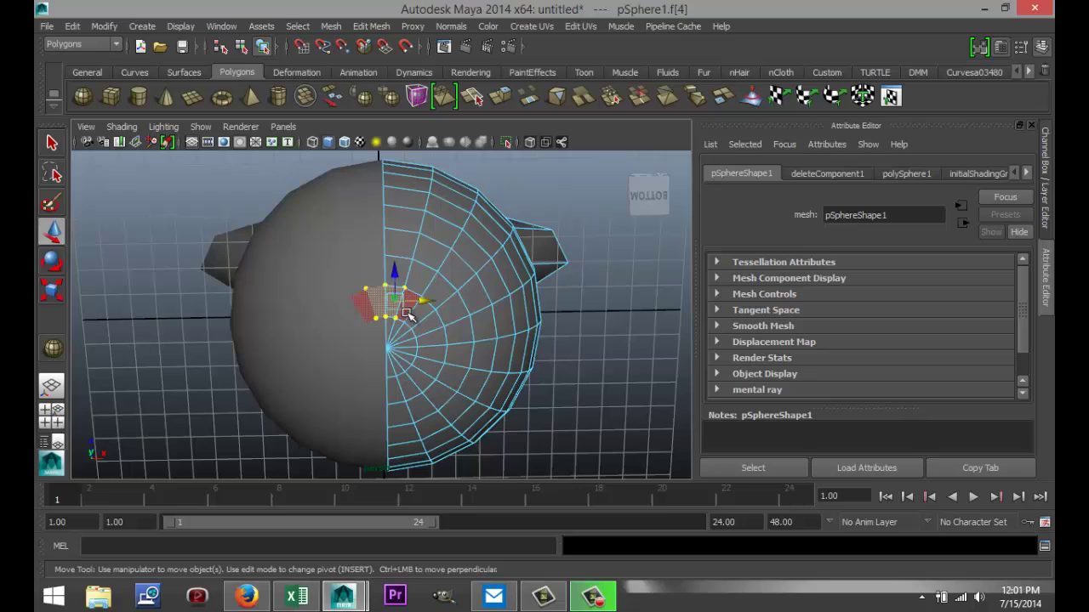
pyautogui.keyDown('shift'); pyautogui.click(419, 317); pyautogui.keyUp('shift')
pyautogui.moveTo(423, 319)
pyautogui.keyDown('shift'); pyautogui.mouseDown()
pyautogui.moveTo(436, 365)
pyautogui.moveTo(401, 398)
pyautogui.moveTo(389, 372)
pyautogui.moveTo(407, 356)
pyautogui.moveTo(402, 339)
pyautogui.mouseUp(); pyautogui.keyUp('shift')
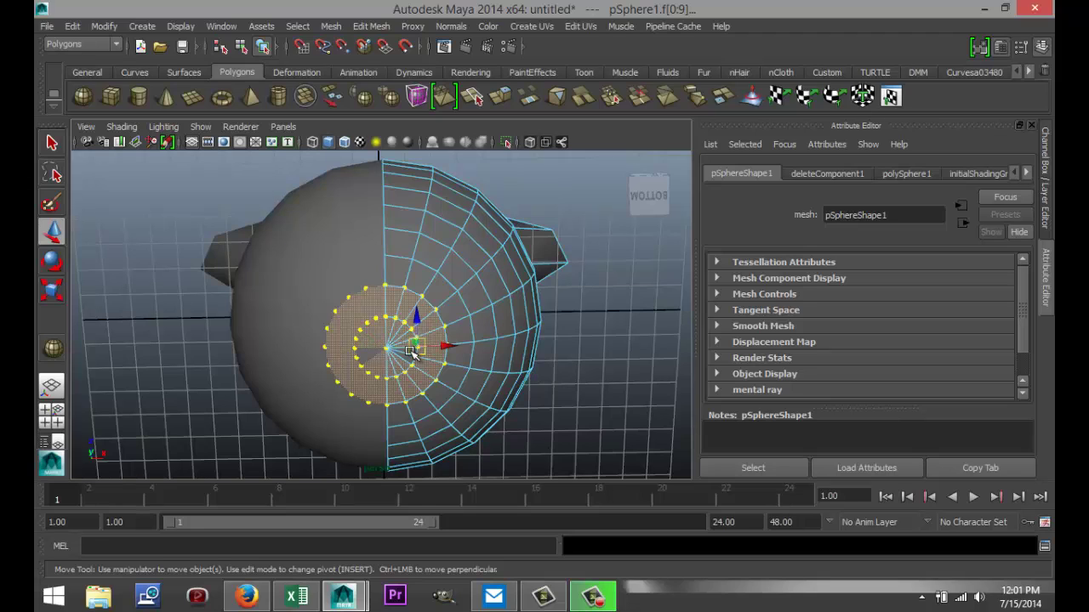
pyautogui.moveTo(410, 350); pyautogui.dragTo(410, 349)
pyautogui.scroll(3, 438, 376)
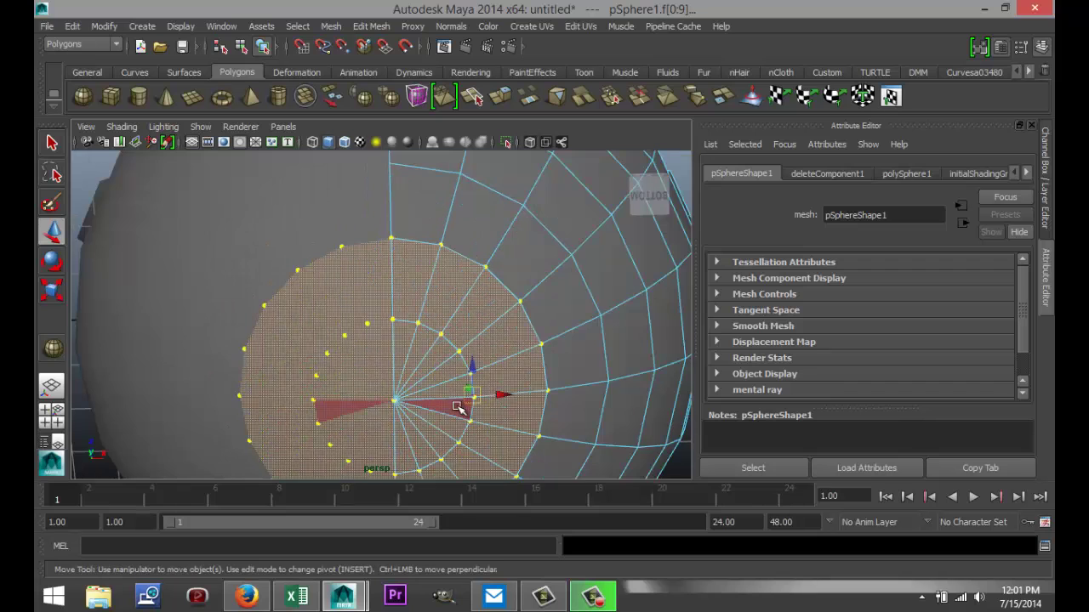
pyautogui.scroll(-5, 496, 377)
# Step: Extrude the selected bottom-pole faces and move them about 5 cm down along Y
pyautogui.keyDown('alt'); pyautogui.moveTo(505, 315); pyautogui.dragTo(489, 414); pyautogui.keyUp('alt')
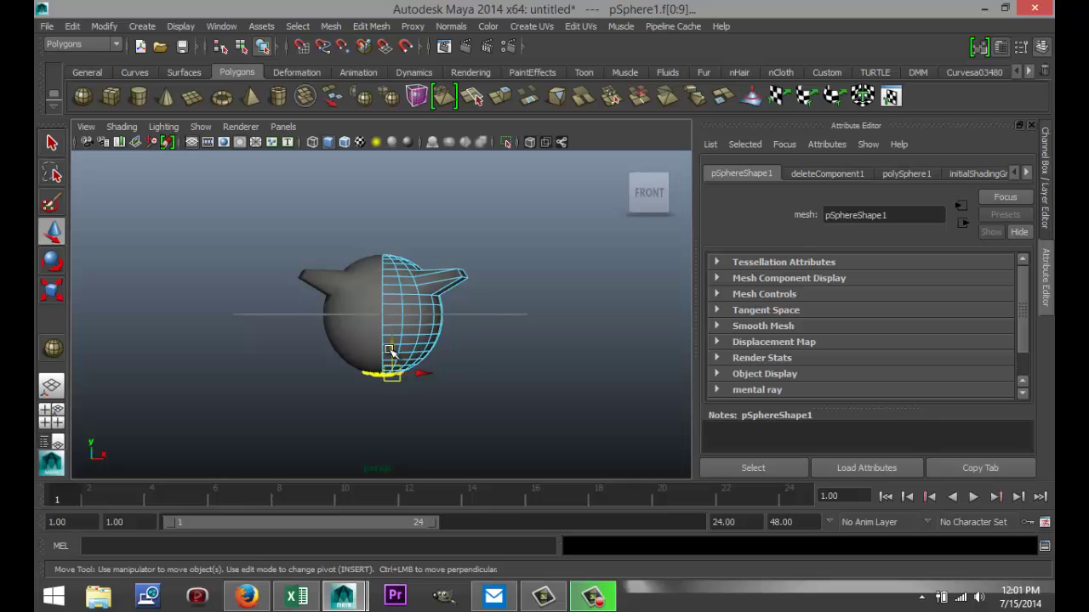
pyautogui.click(333, 29)
pyautogui.moveTo(367, 93)
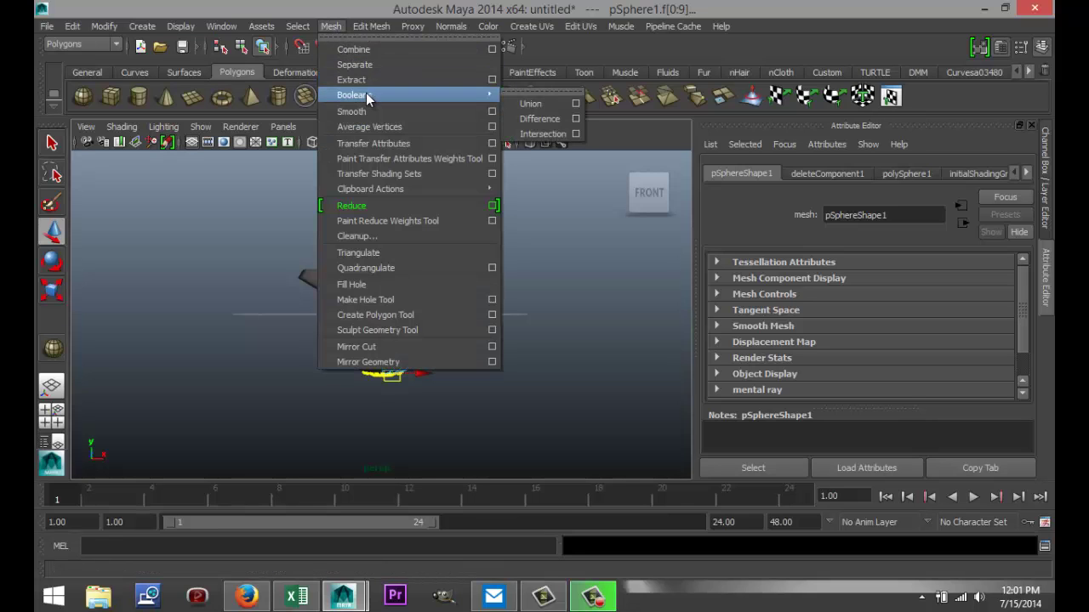
pyautogui.moveTo(370, 26)
pyautogui.click(394, 79)
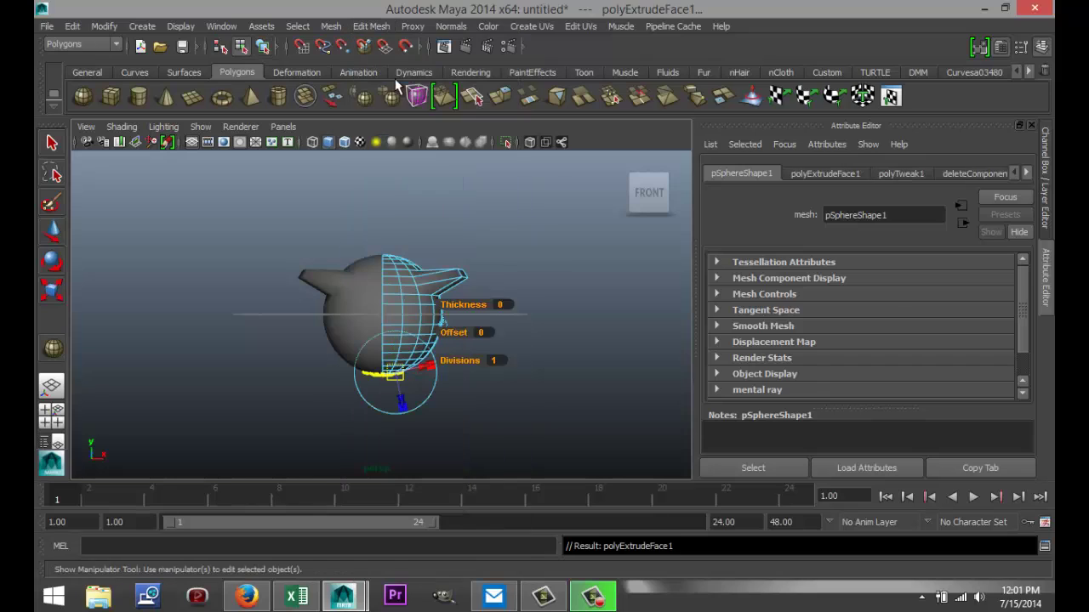
pyautogui.press('w')
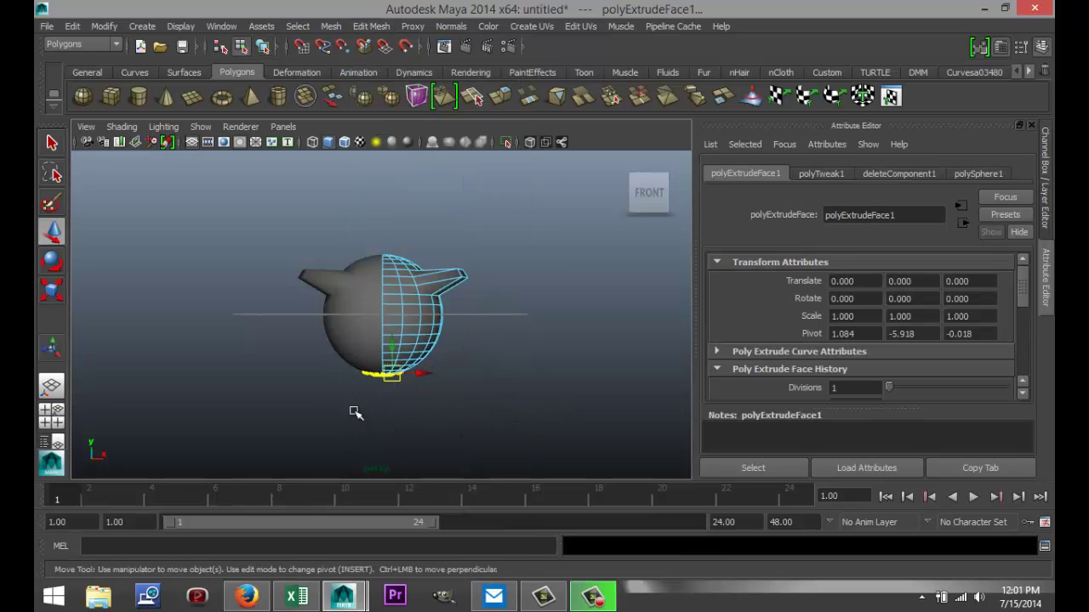
pyautogui.moveTo(393, 352); pyautogui.dragTo(397, 398)
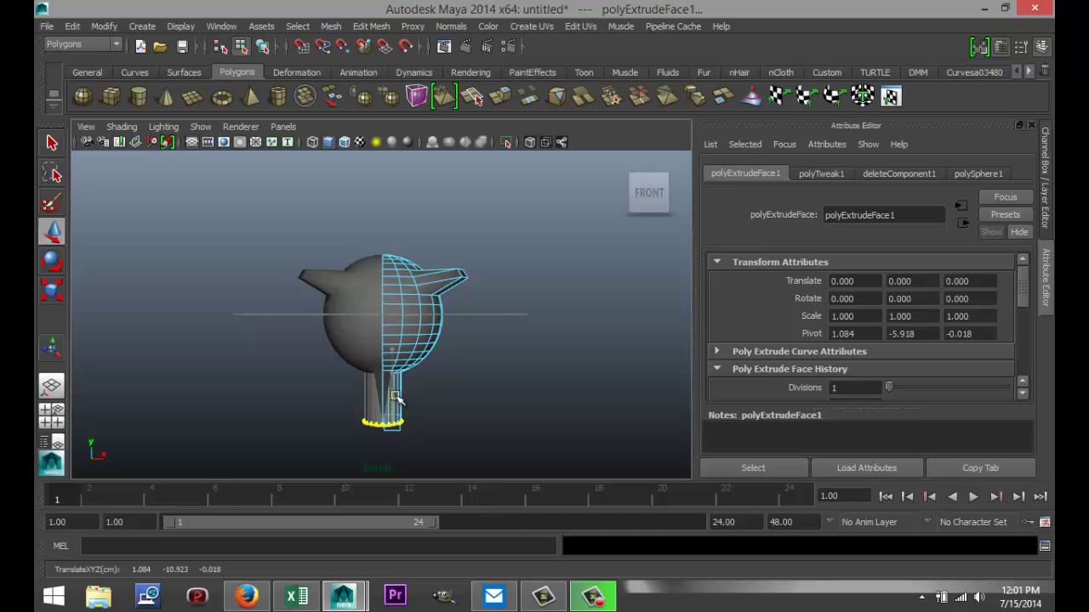
# Step: Undo the downward move of the extruded bottom faces
pyautogui.keyDown('alt'); pyautogui.moveTo(485, 410); pyautogui.dragTo(473, 342); pyautogui.keyUp('alt')
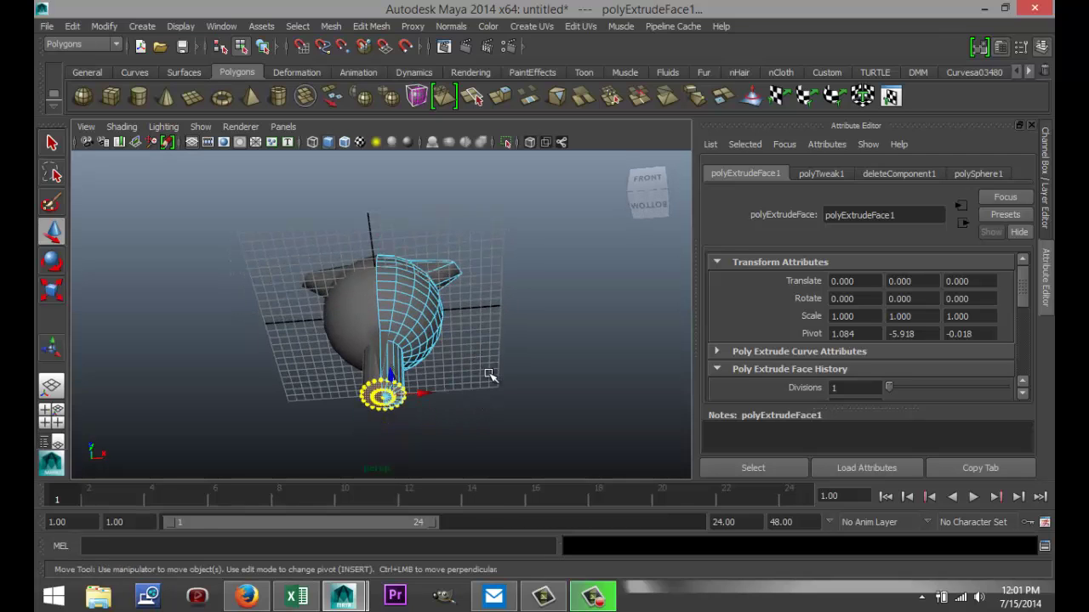
pyautogui.hotkey('ctrl', 'z')
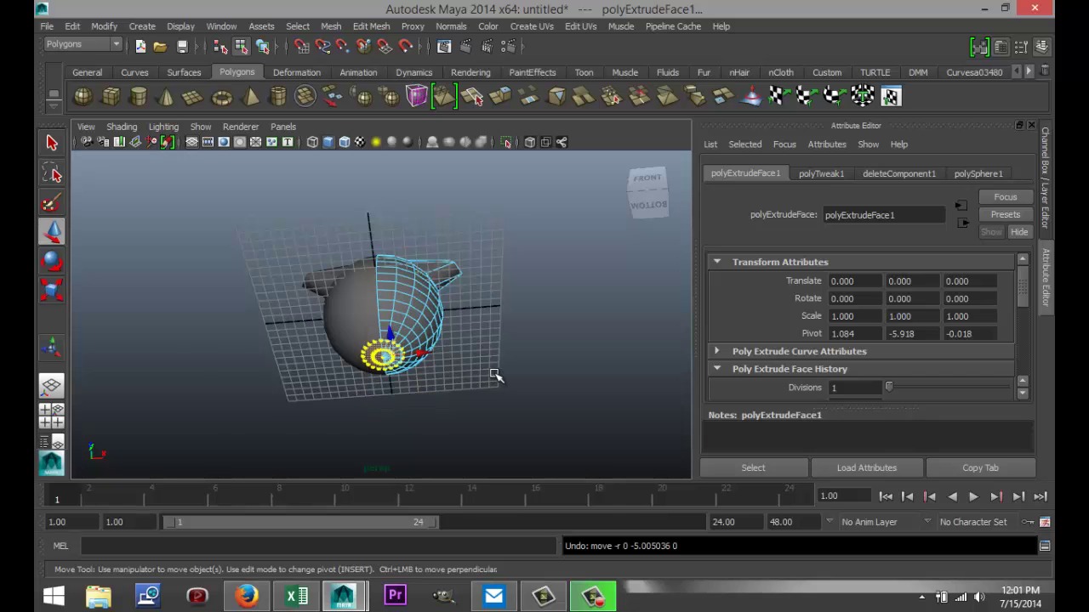
pyautogui.scroll(3, 496, 375)
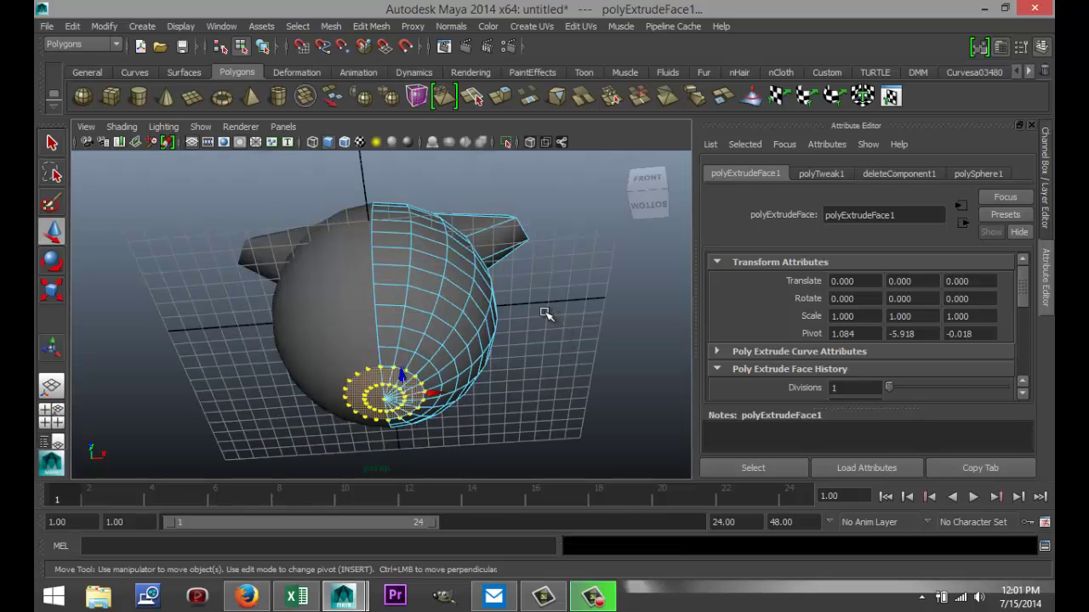
pyautogui.keyDown('alt'); pyautogui.moveTo(545, 314); pyautogui.dragTo(554, 409); pyautogui.keyUp('alt')
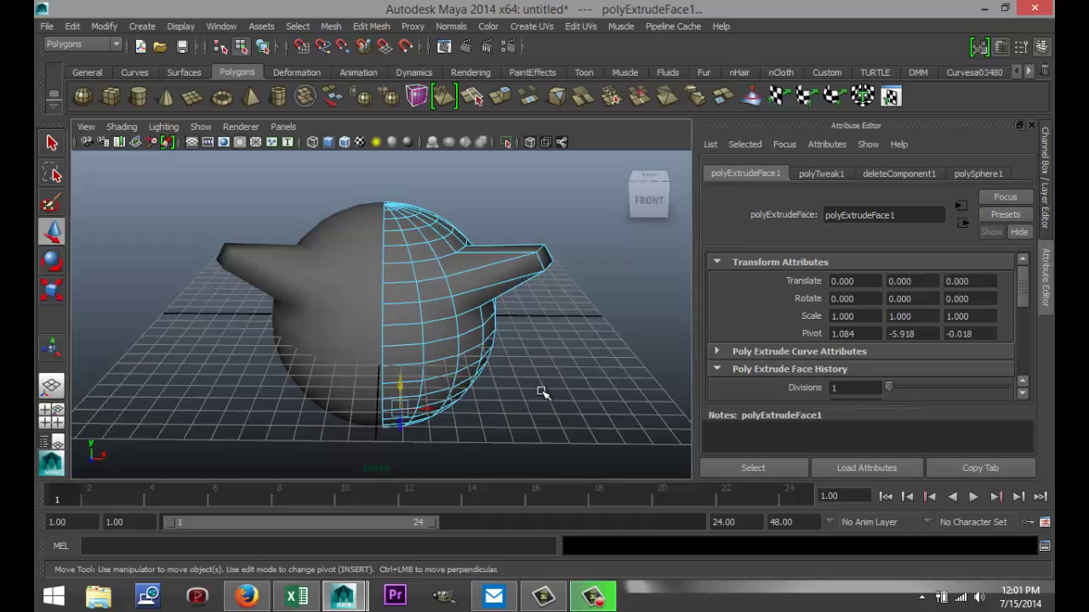